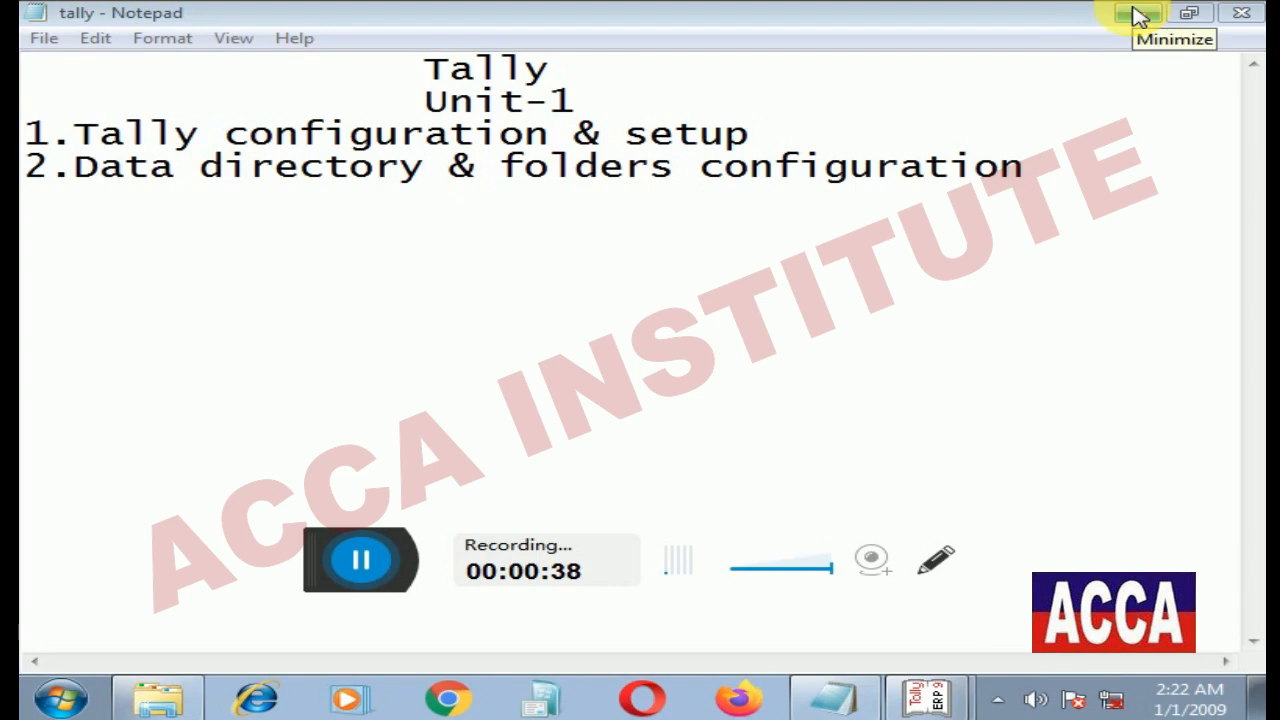
Switch to Tally.ERP 9 and open the General settings of the program configuration.
left_click(1140, 16)
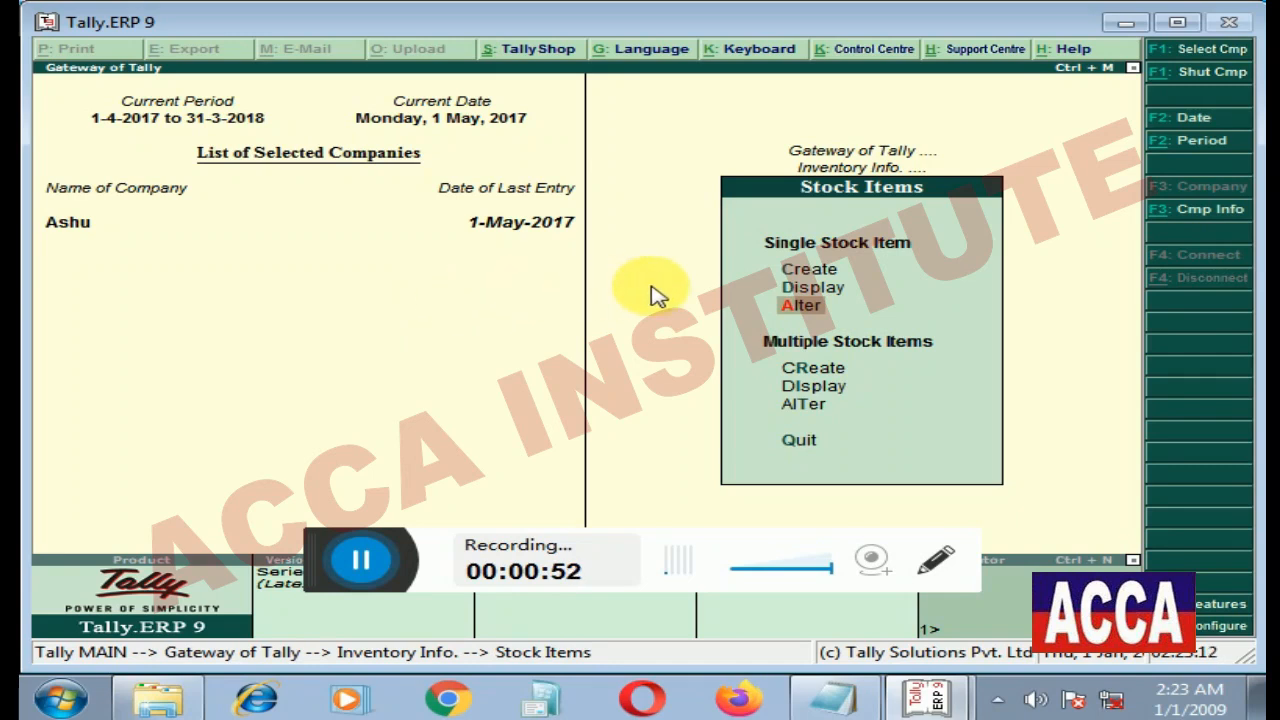
key("F12")
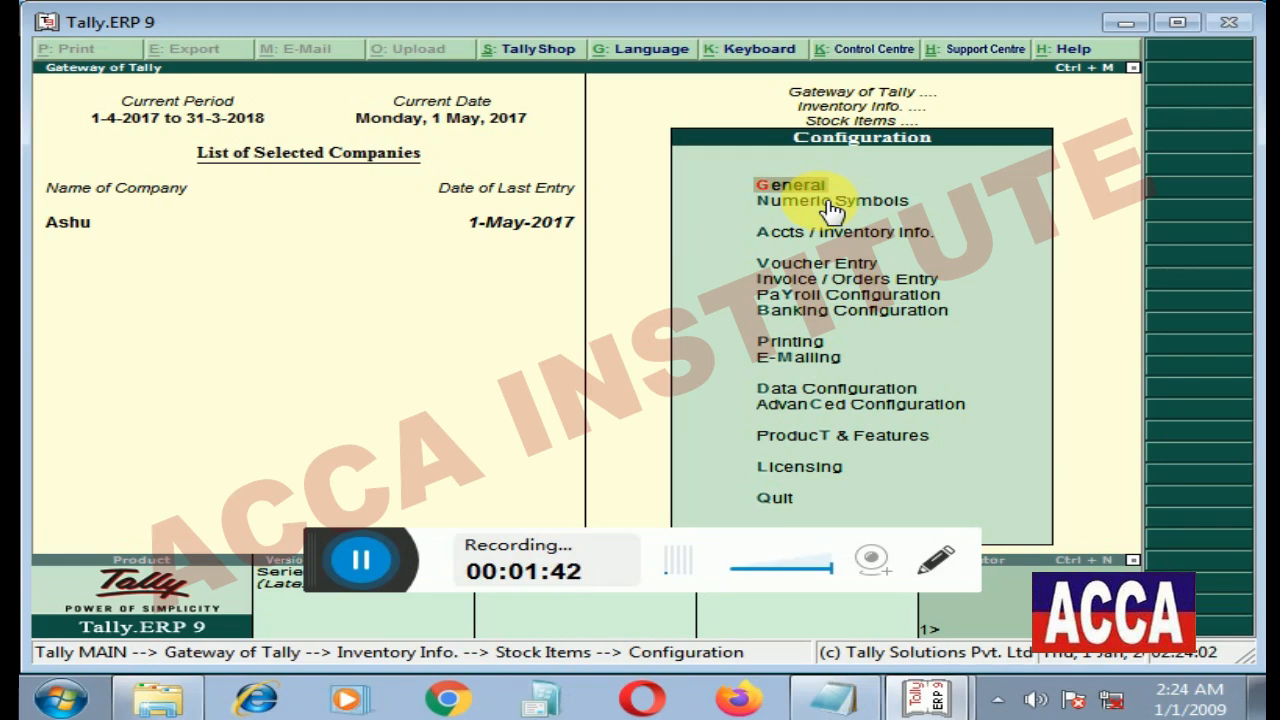
key("Return")
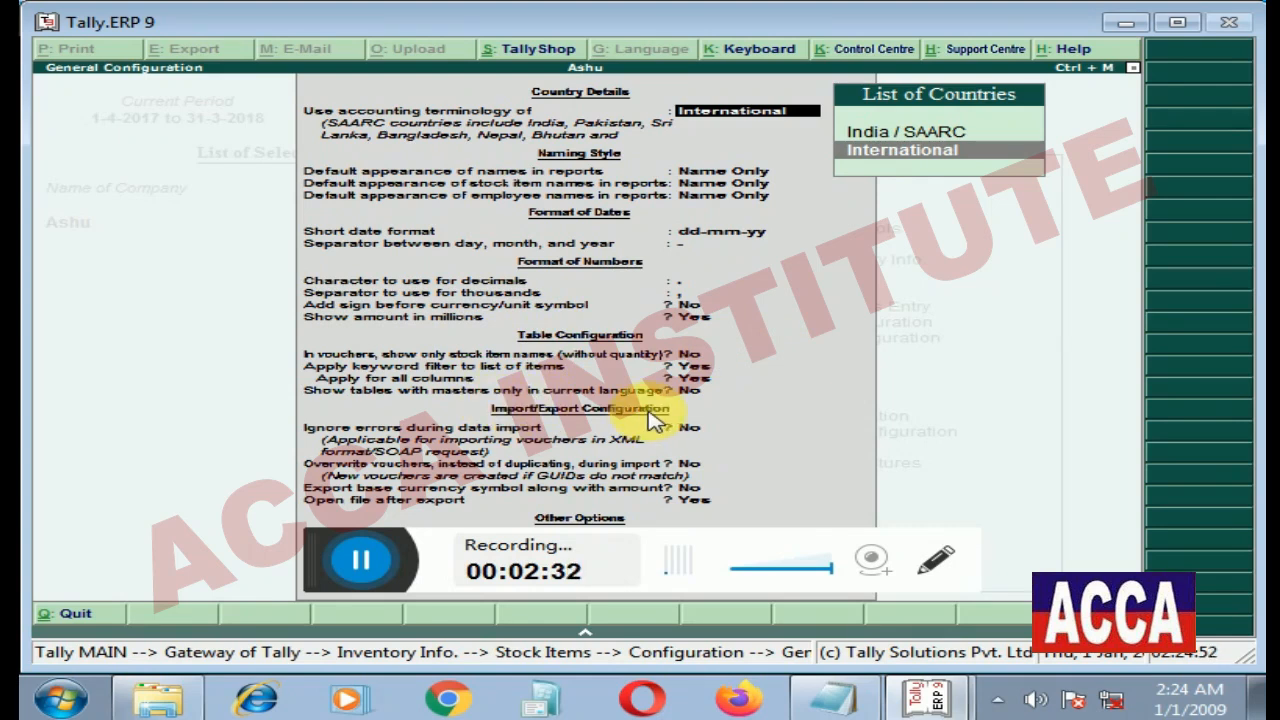
Review the General Configuration settings from country details through import/export and other options, and accept the screen.
key("Return")
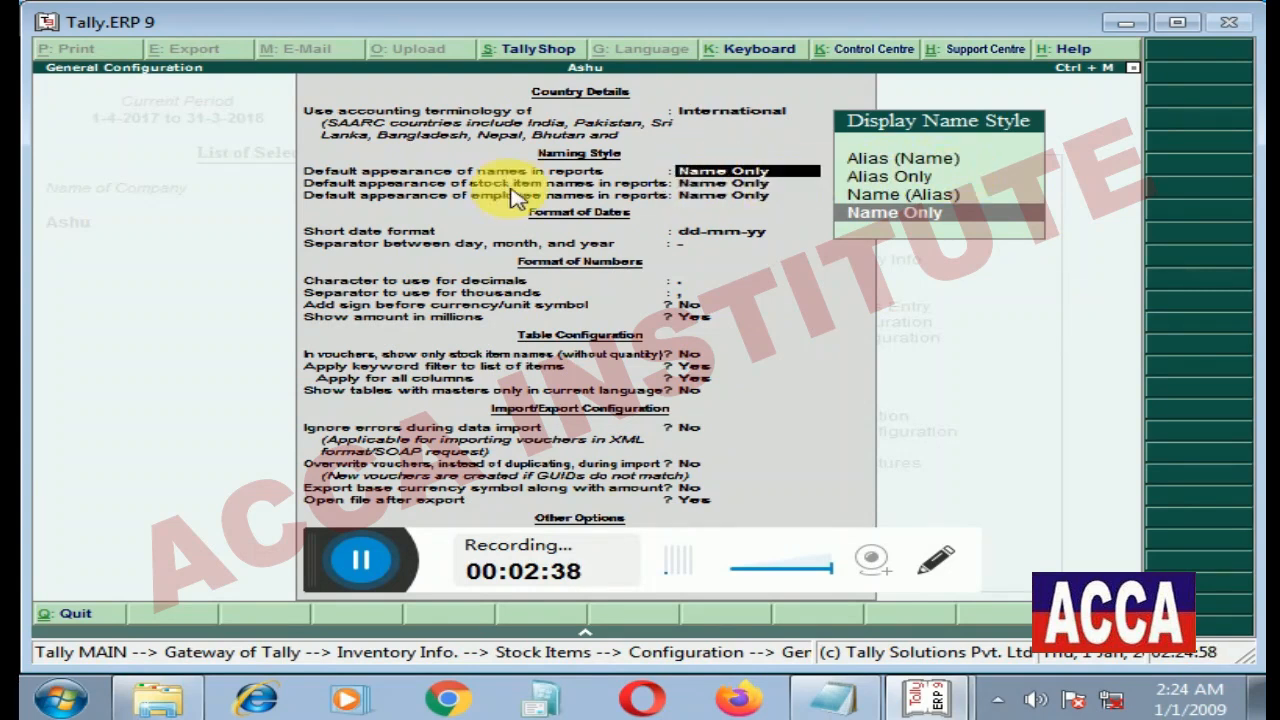
key("Return")
key("Return")
key("Return")
key("Return")
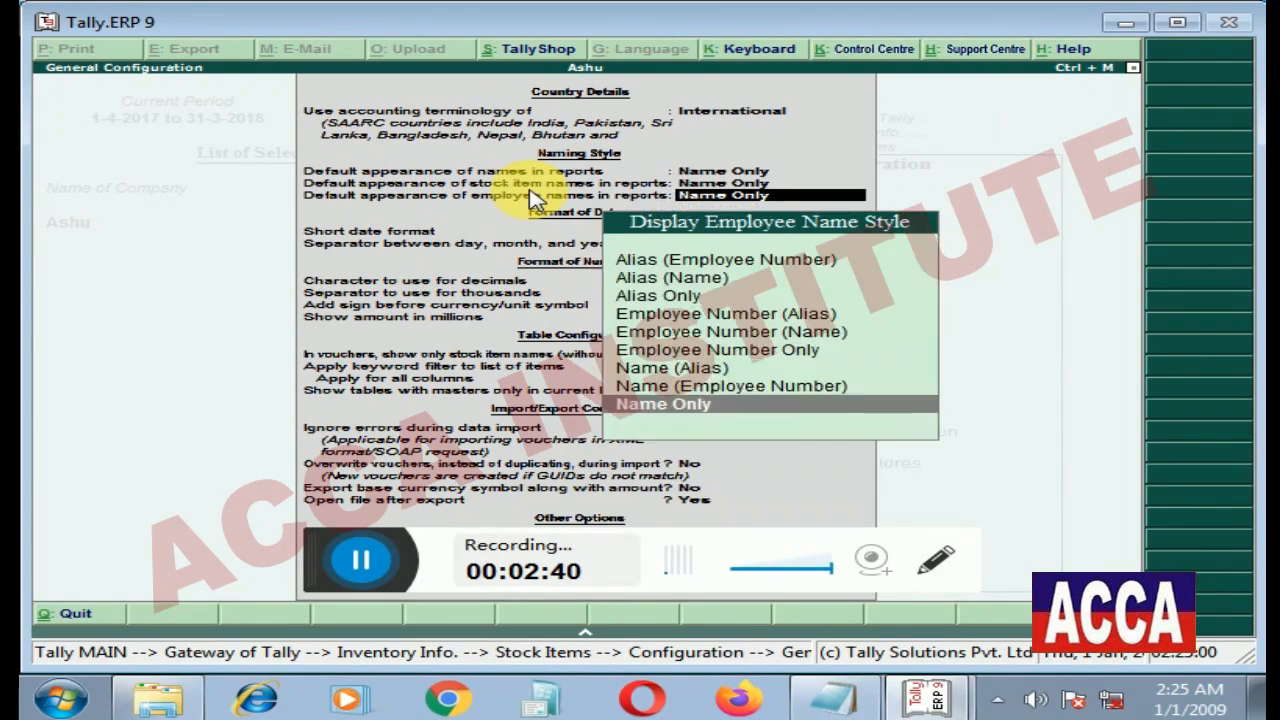
key("Return")
key("Return")
key("Return")
key("Return")
key("Return")
key("Return")
key("Return")
key("Return")
key("Return")
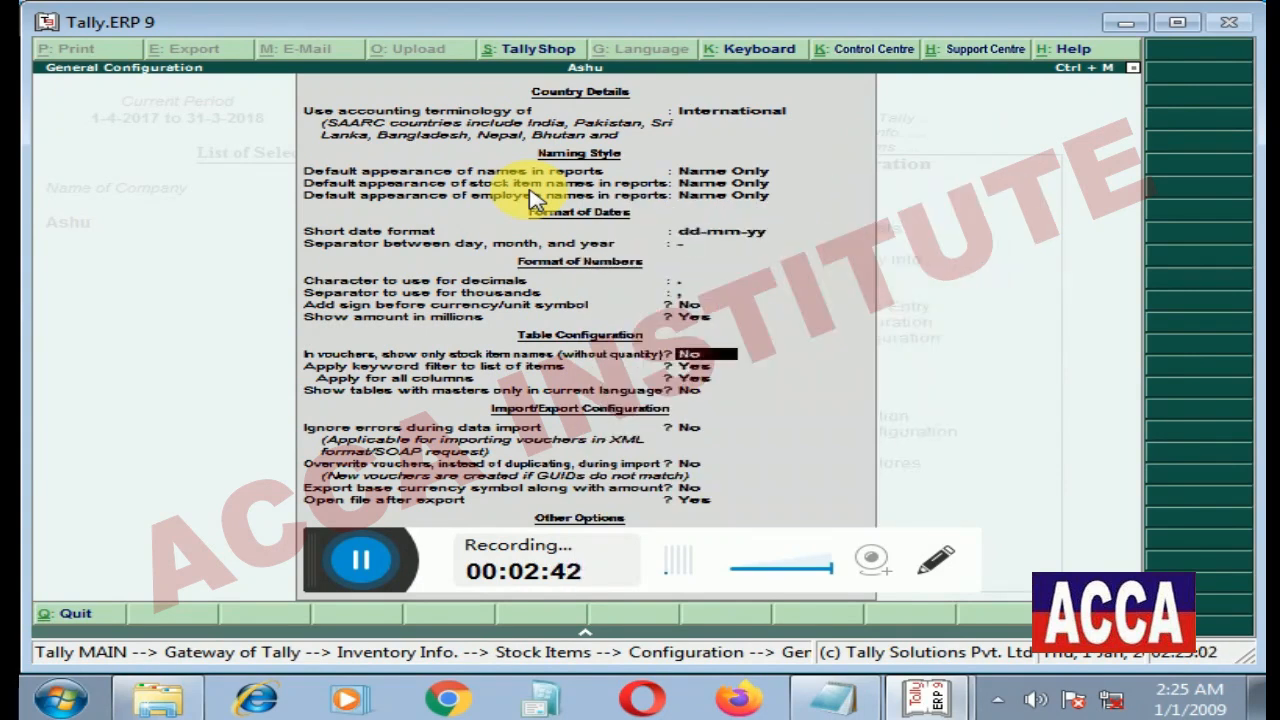
key("Return")
key("Return")
key("Return")
key("Return")
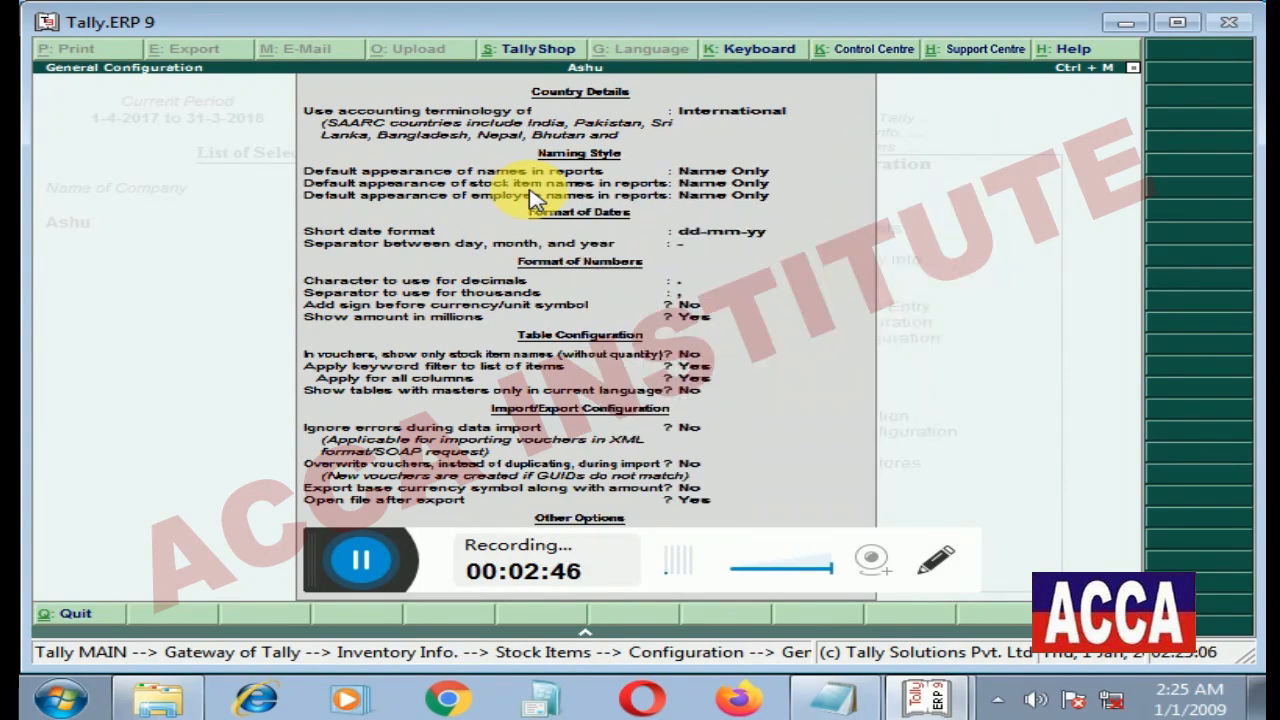
key("Return")
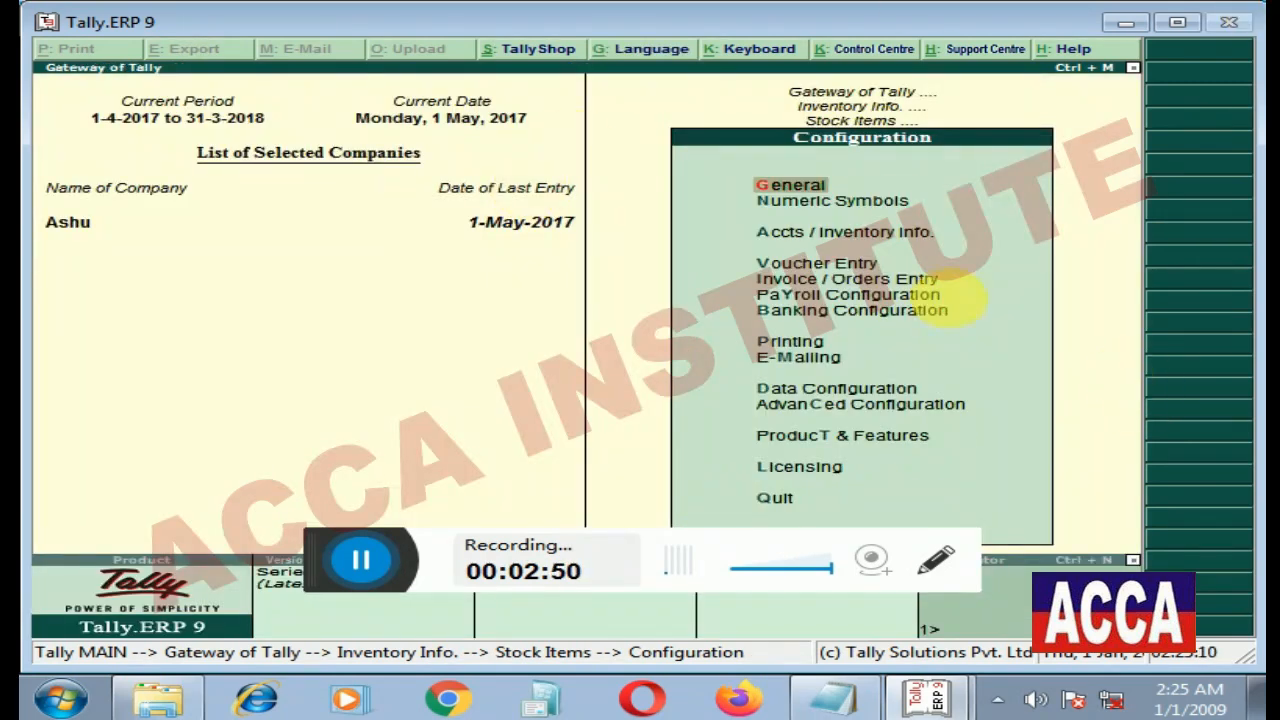
Review the Numeric Symbols configuration for positive, negative, debit and credit amounts, and accept the screen.
left_click(834, 206)
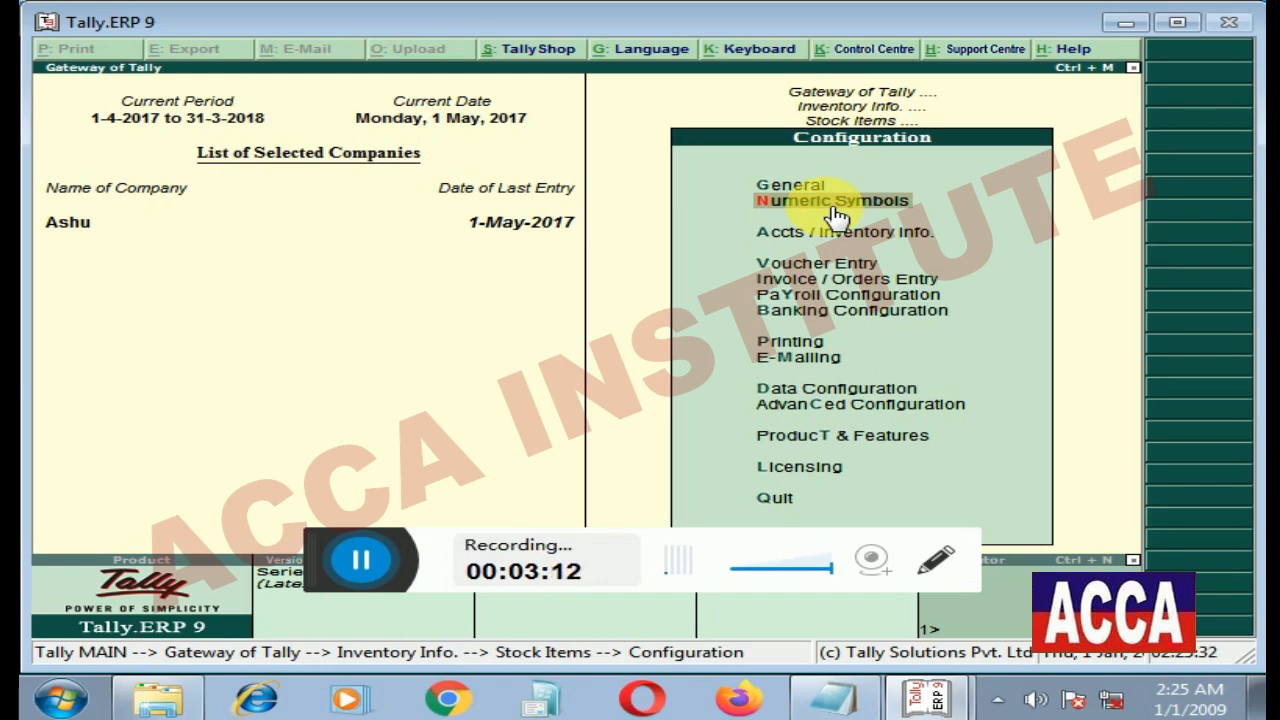
left_click(834, 210)
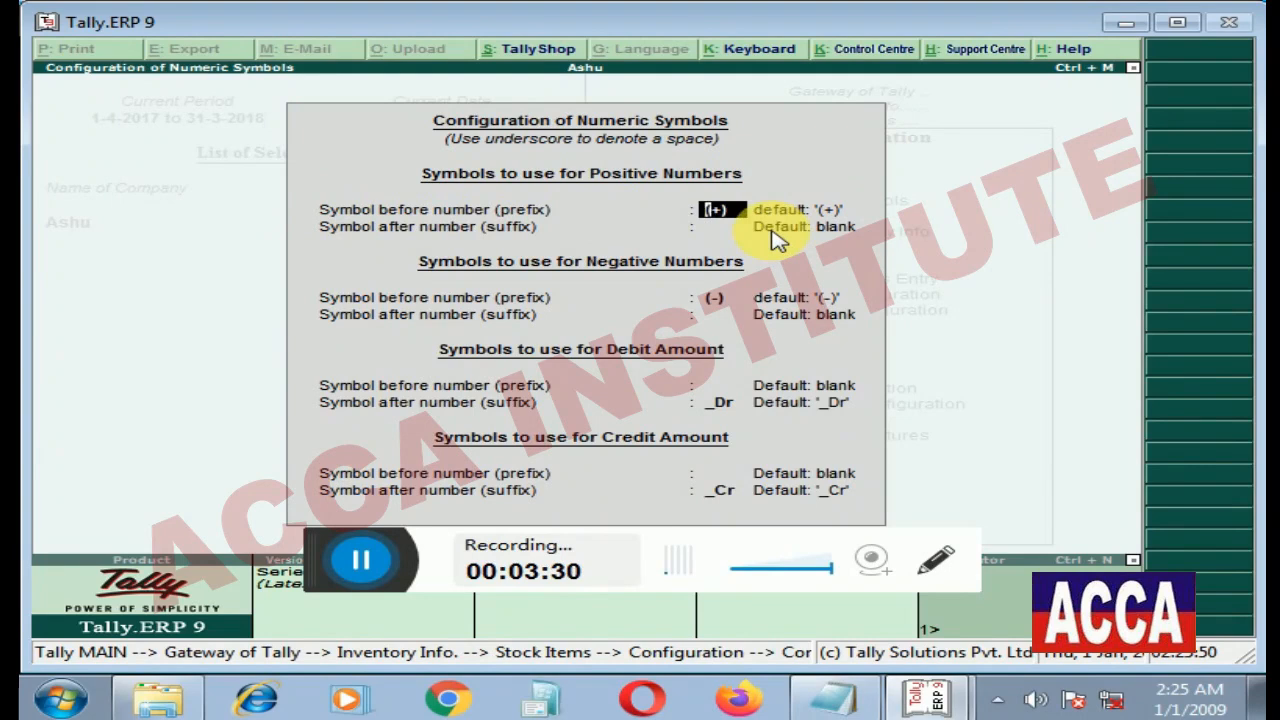
key("Return")
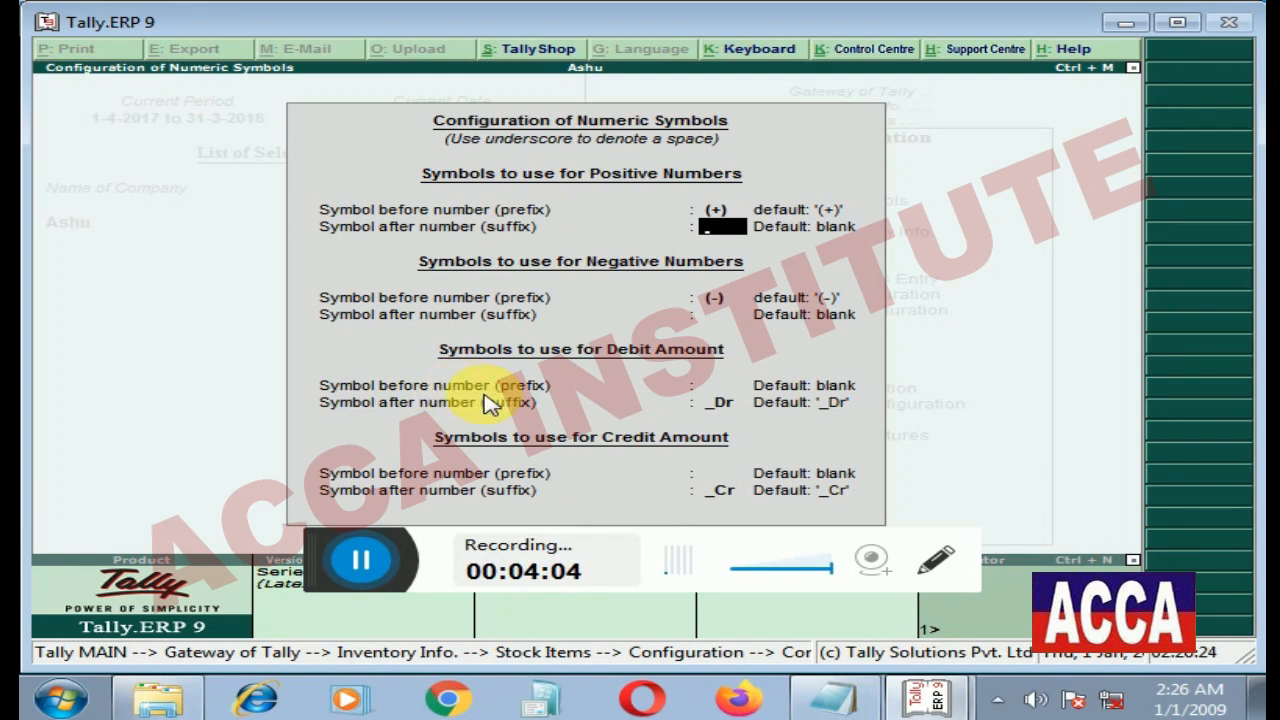
key("Return")
key("Return")
key("Return")
key("Return")
key("Return")
key("Return")
key("Return")
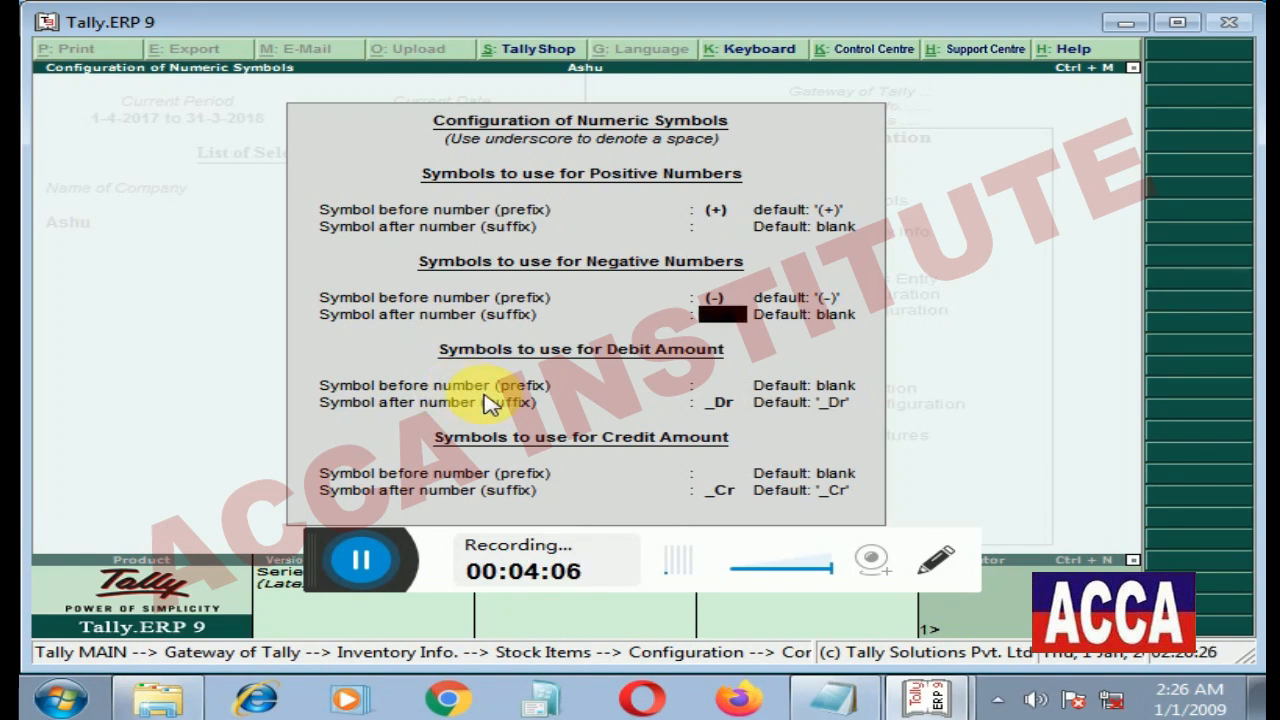
key("Return")
key("Return")
key("Return")
key("Return")
key("Return")
key("Return")
key("Return")
key("Return")
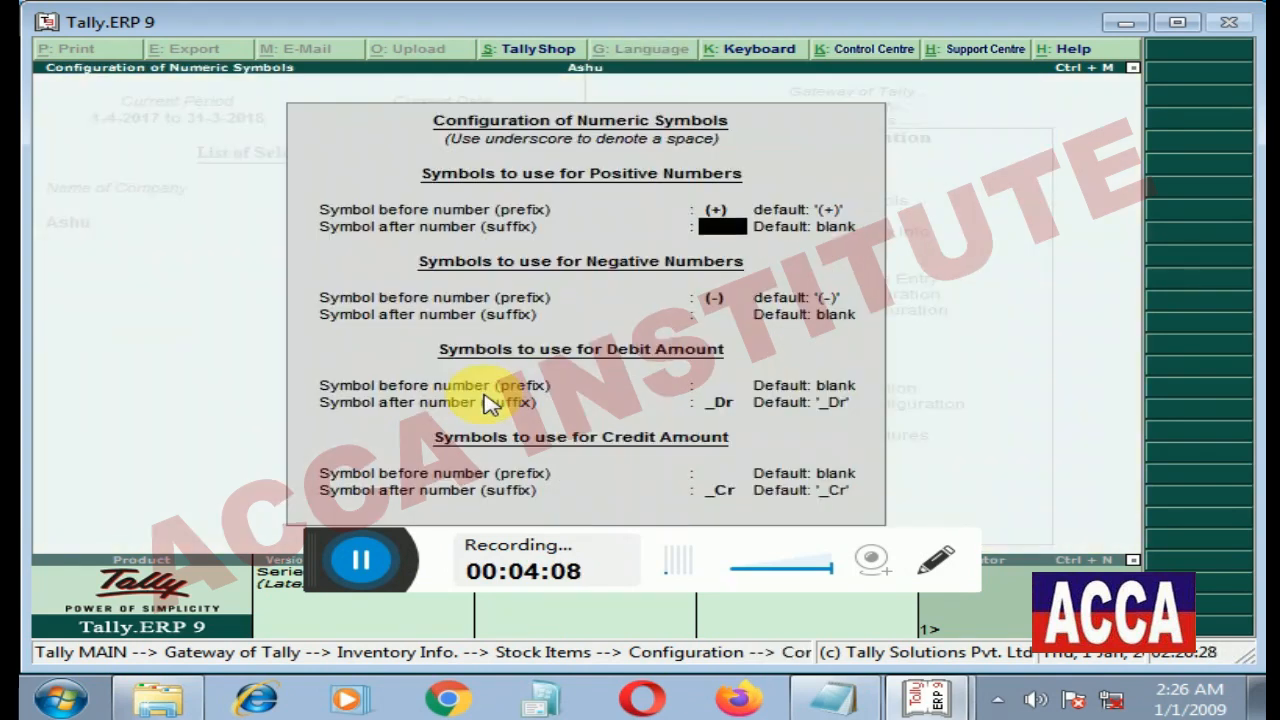
key("Return")
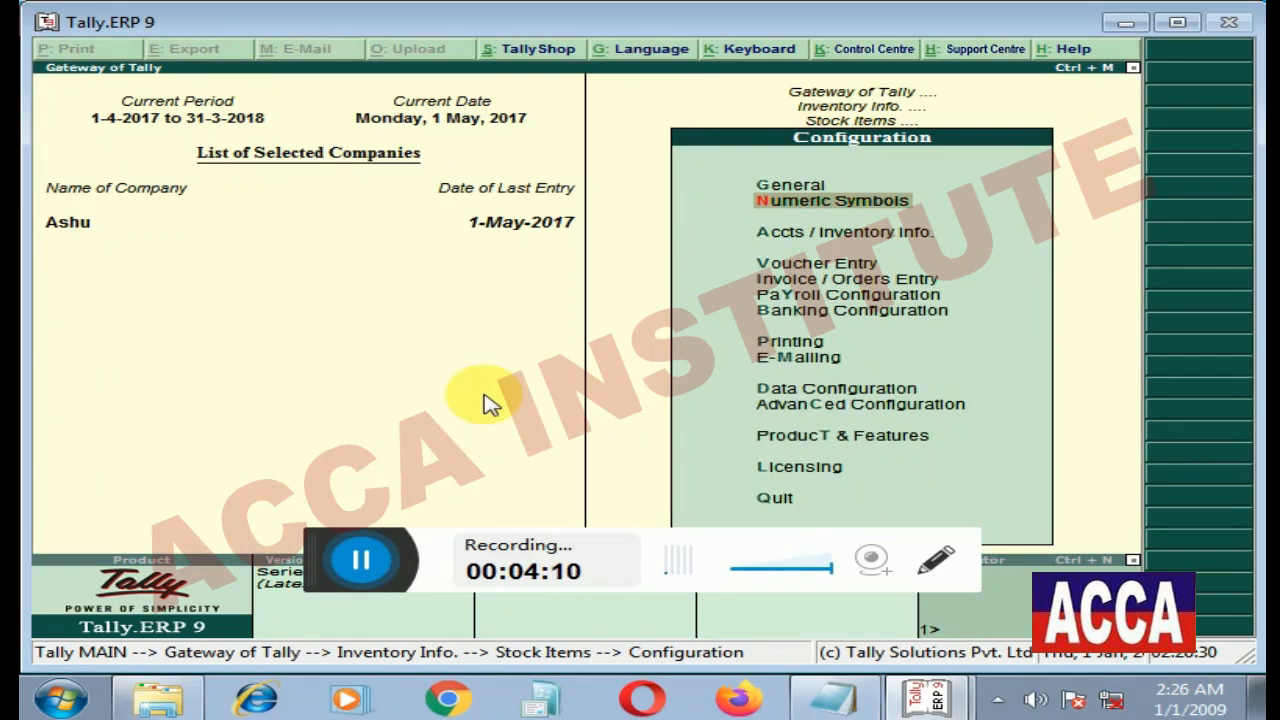
Examine the Accts / Inventory Info. master configuration options and return to the Configuration list.
key("Down")
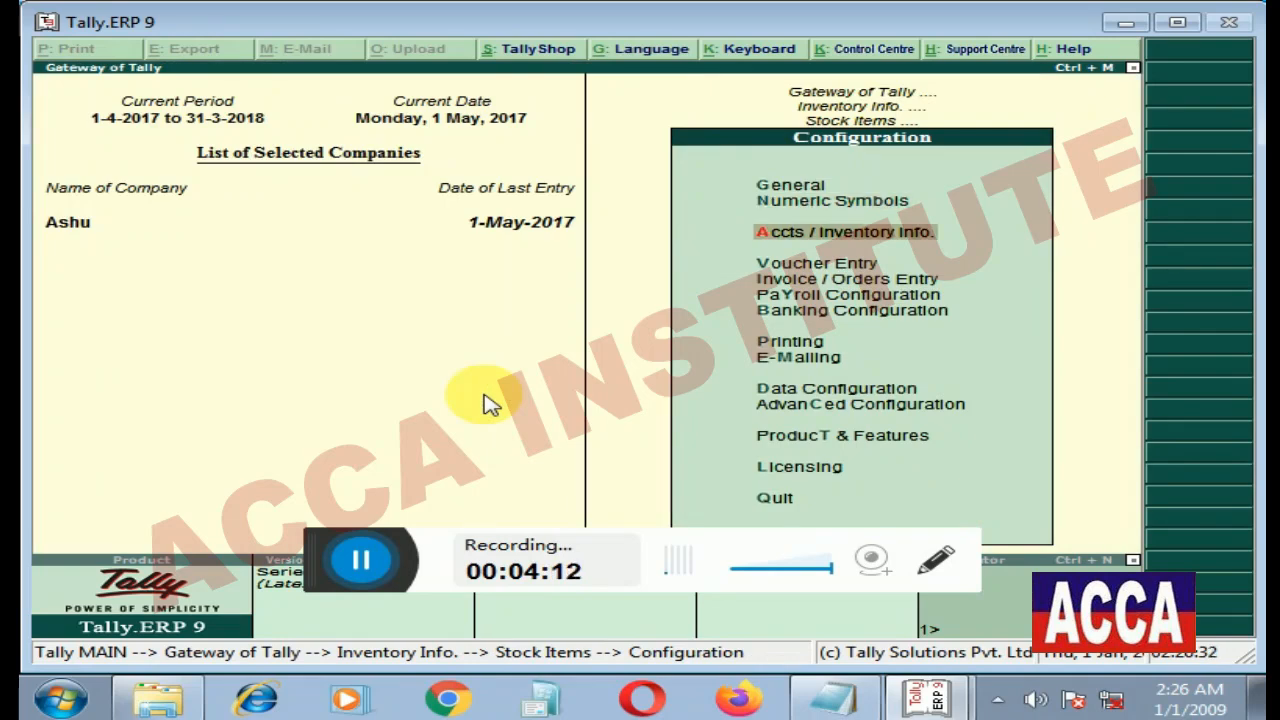
key("Return")
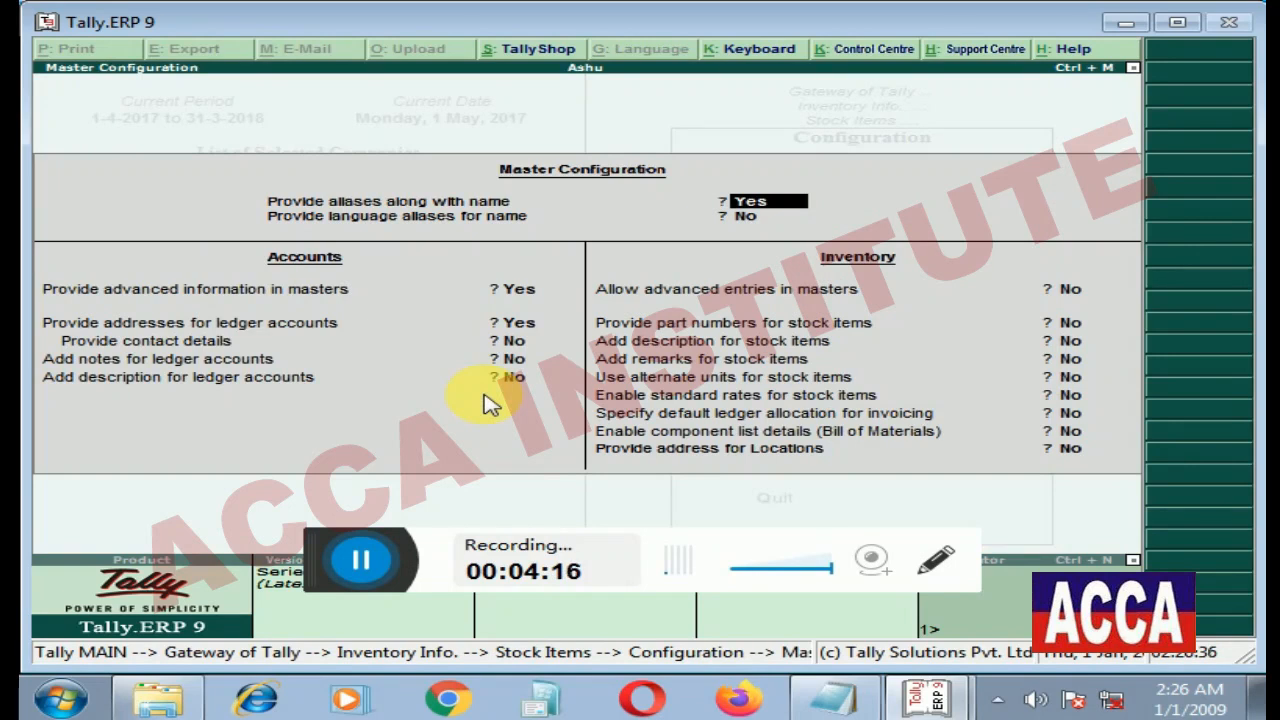
key("Return")
key("Escape")
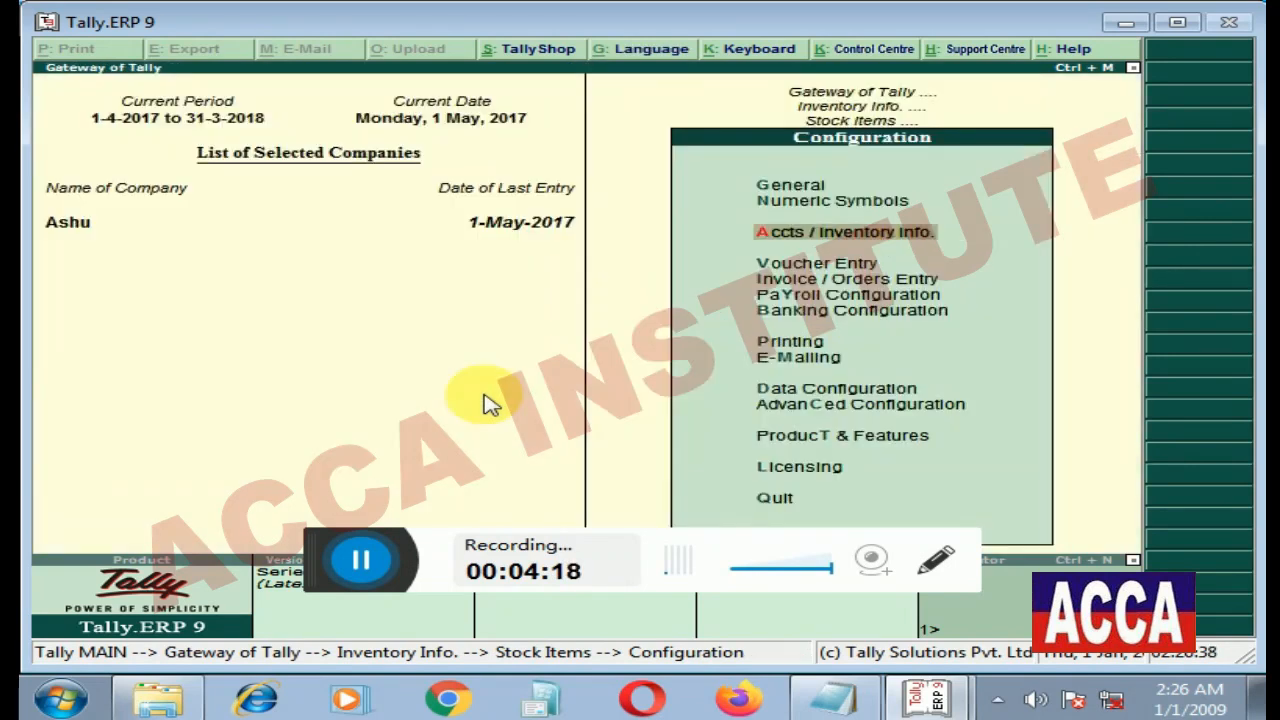
Examine the Voucher Entry and Invoice / Orders Entry configuration options and return to the Configuration list.
key("Down")
key("Return")
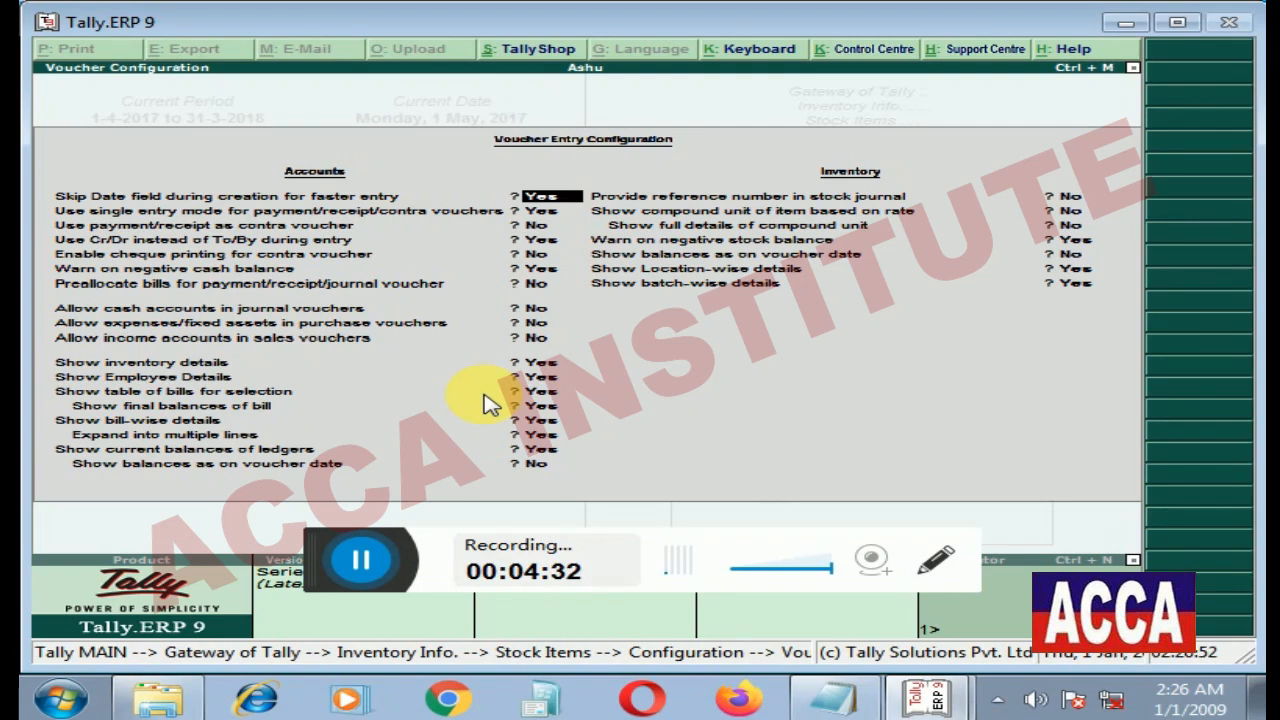
key("ctrl+a")
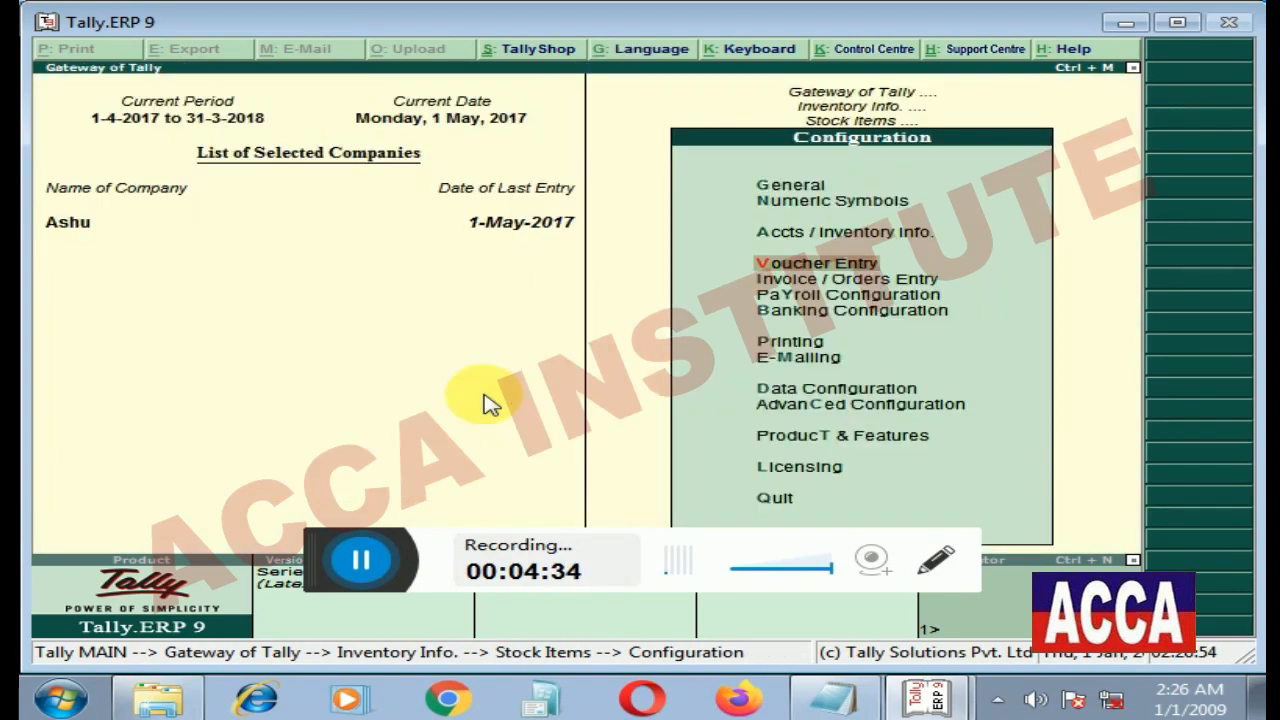
key("Down")
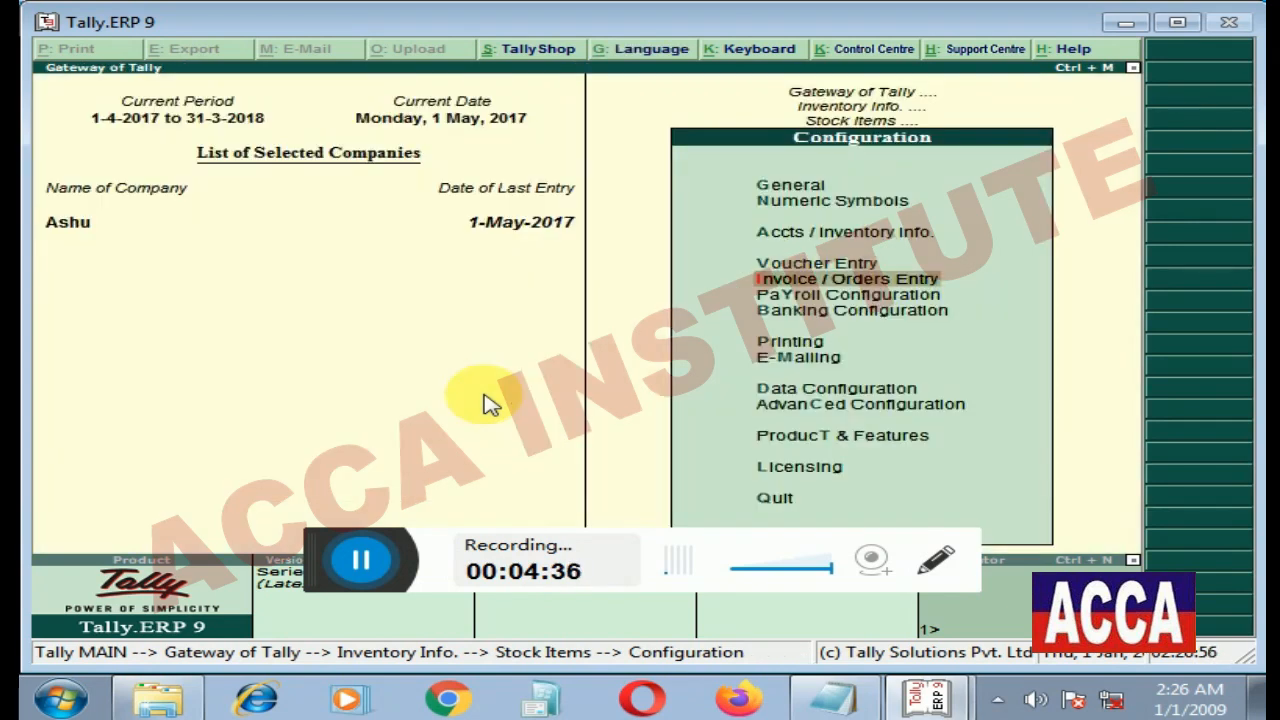
key("Return")
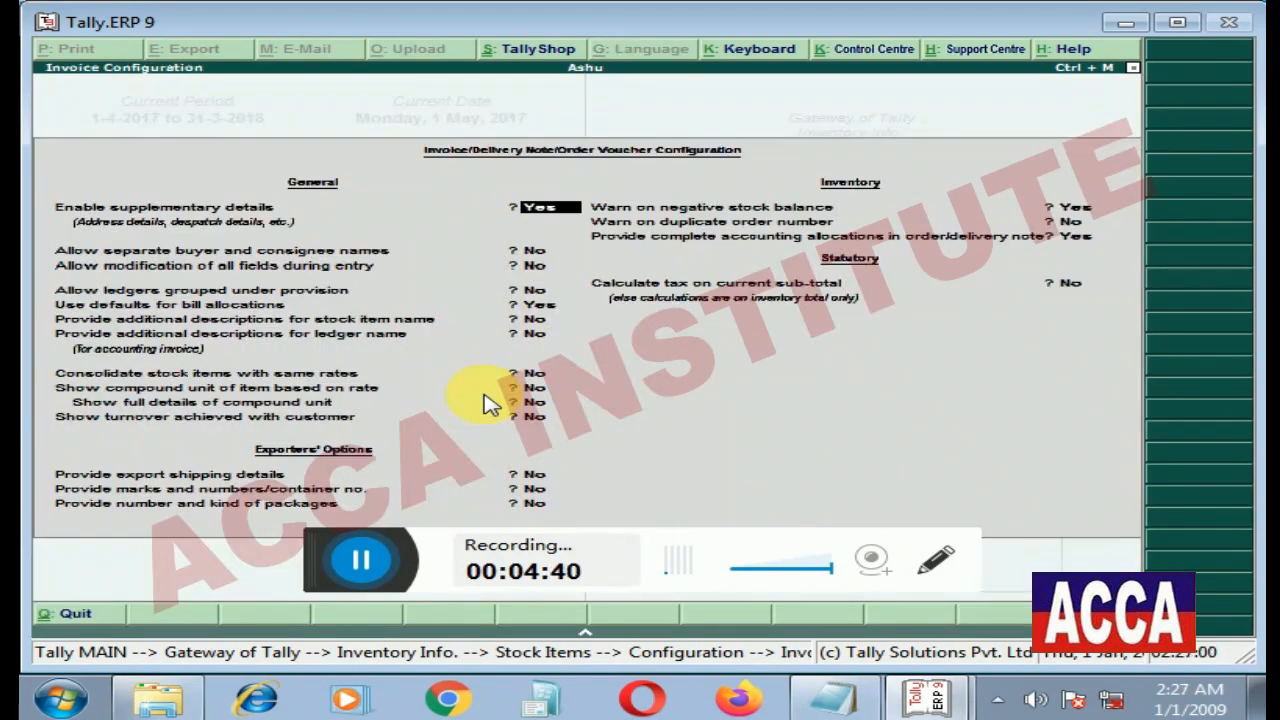
key("Escape")
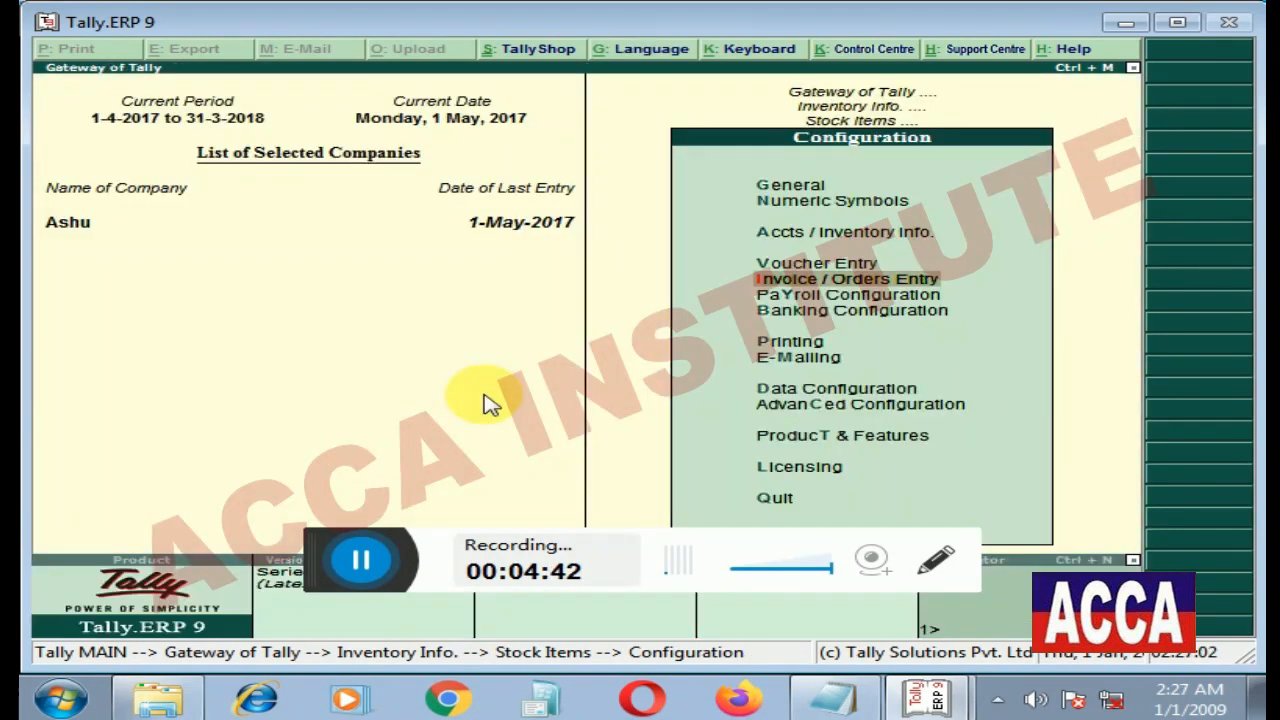
Examine the Payroll Configuration and Banking Configuration options and return to the Configuration list.
key("Down")
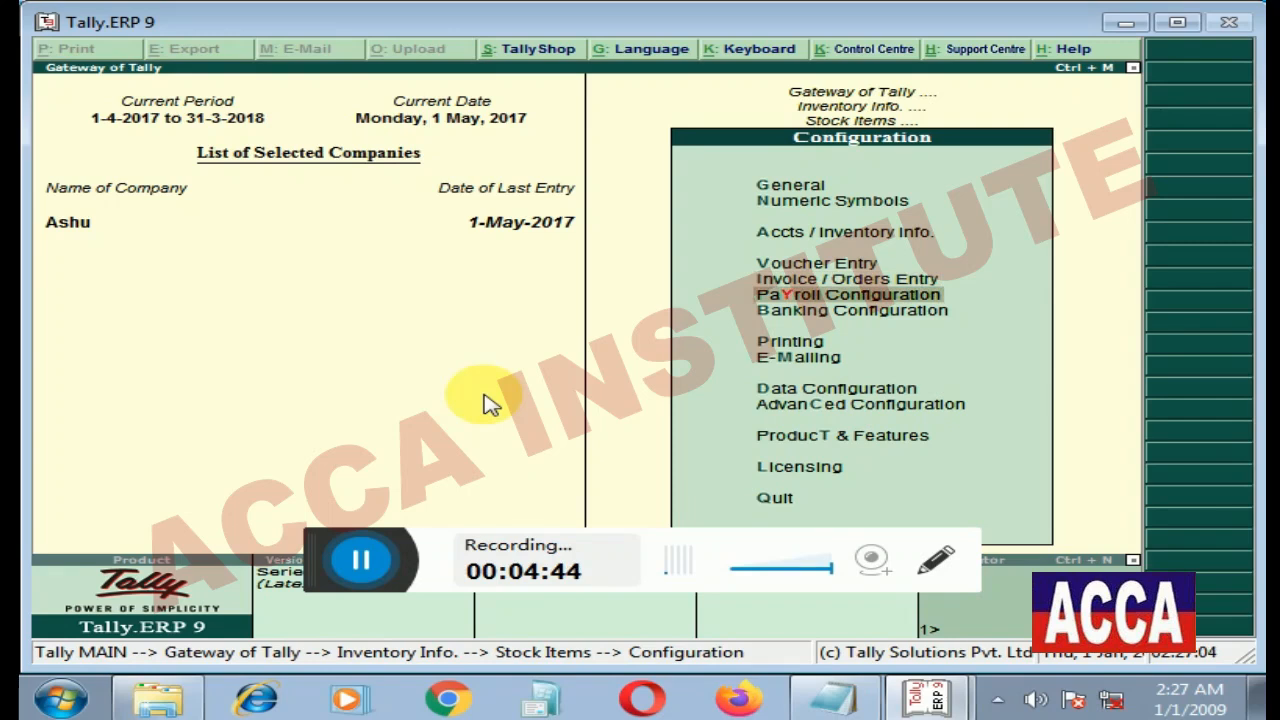
key("Return")
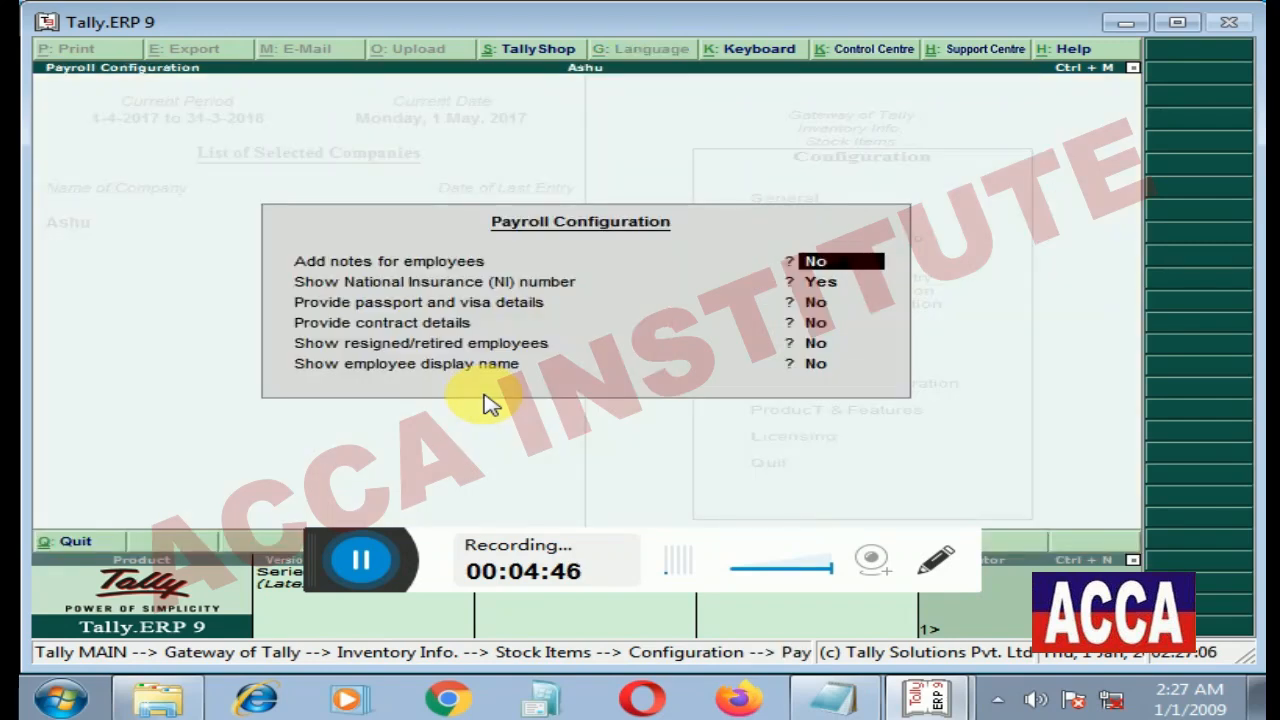
key("Escape")
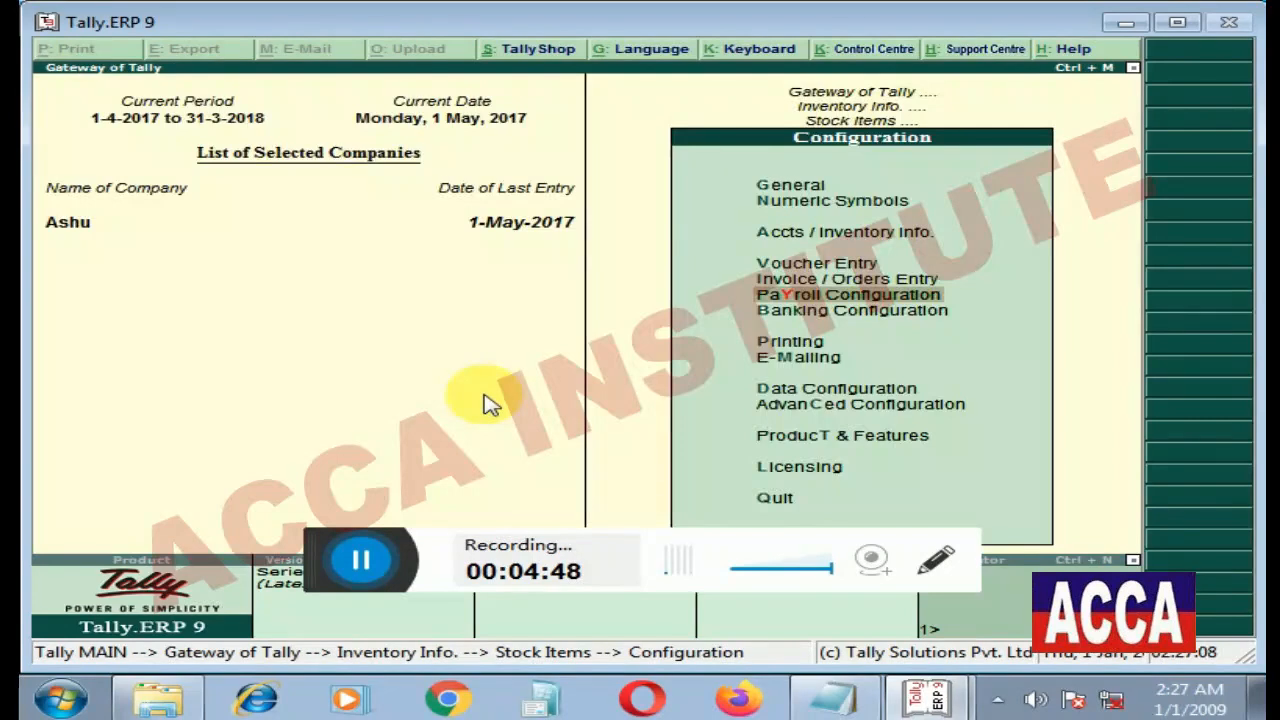
key("Down")
key("Return")
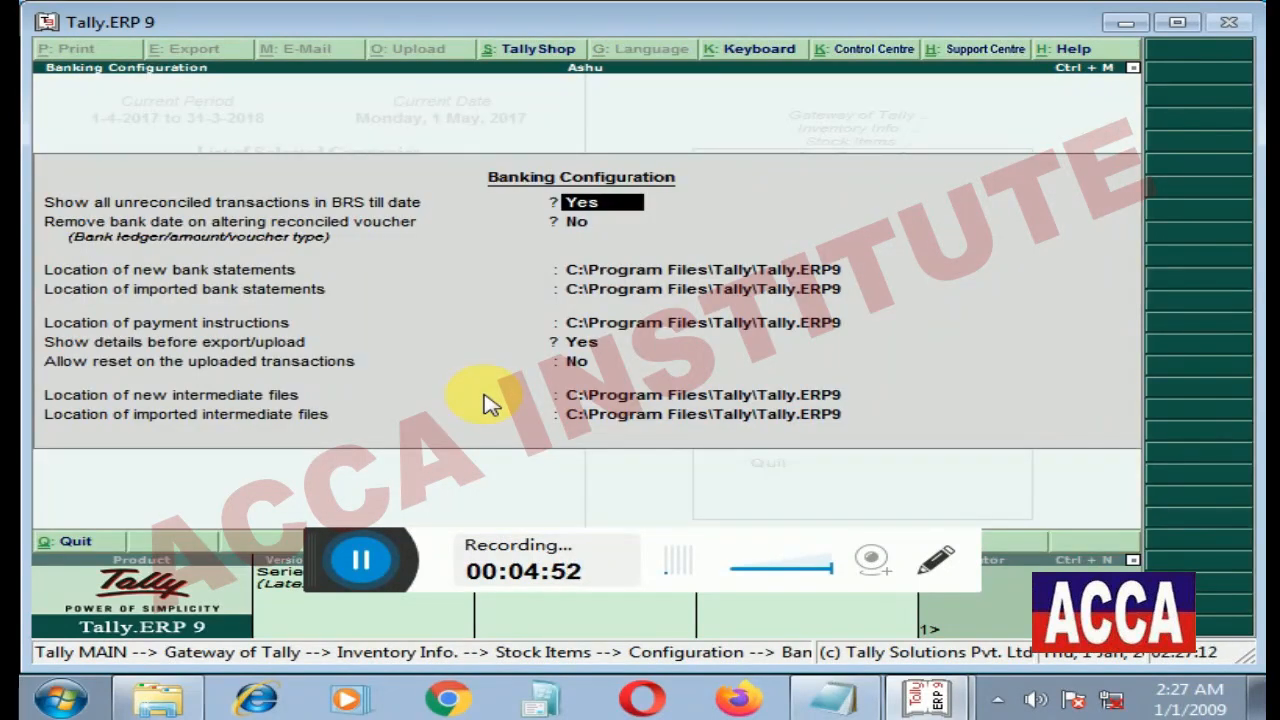
key("Escape")
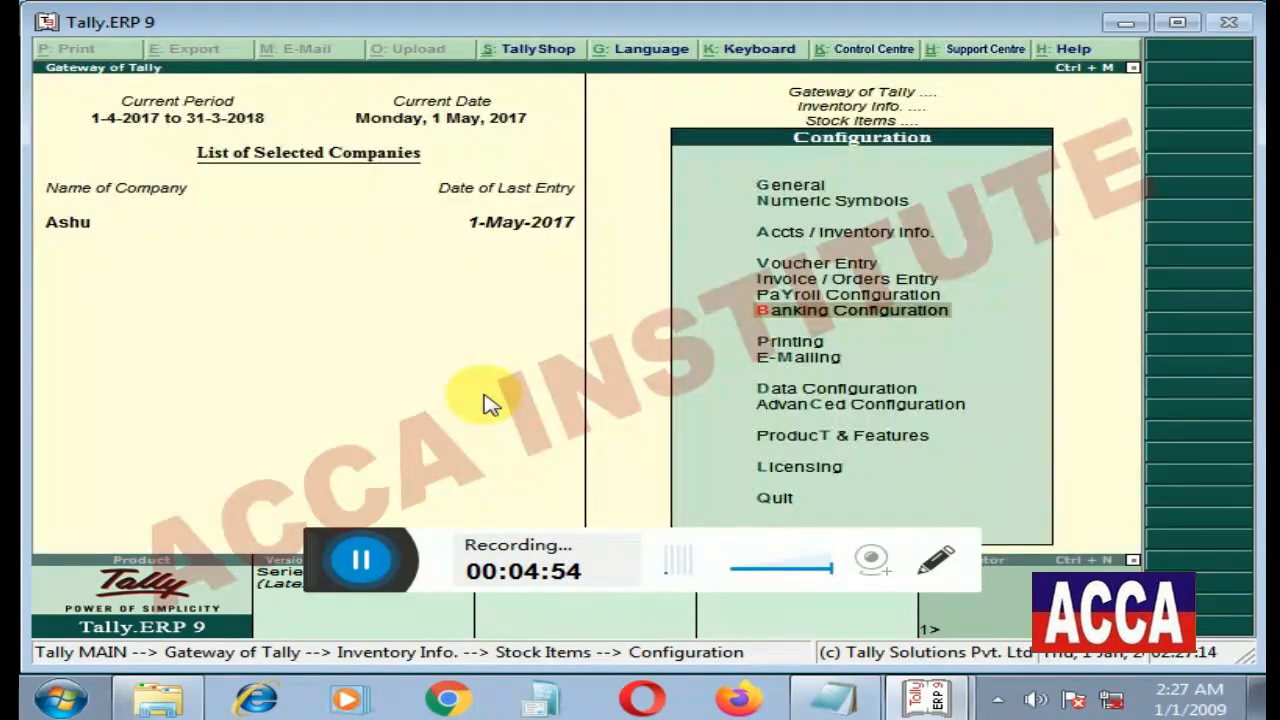
Open the Printing configuration, view its Purchase Transactions choices, and return to the Printing list.
key("Down")
key("Return")
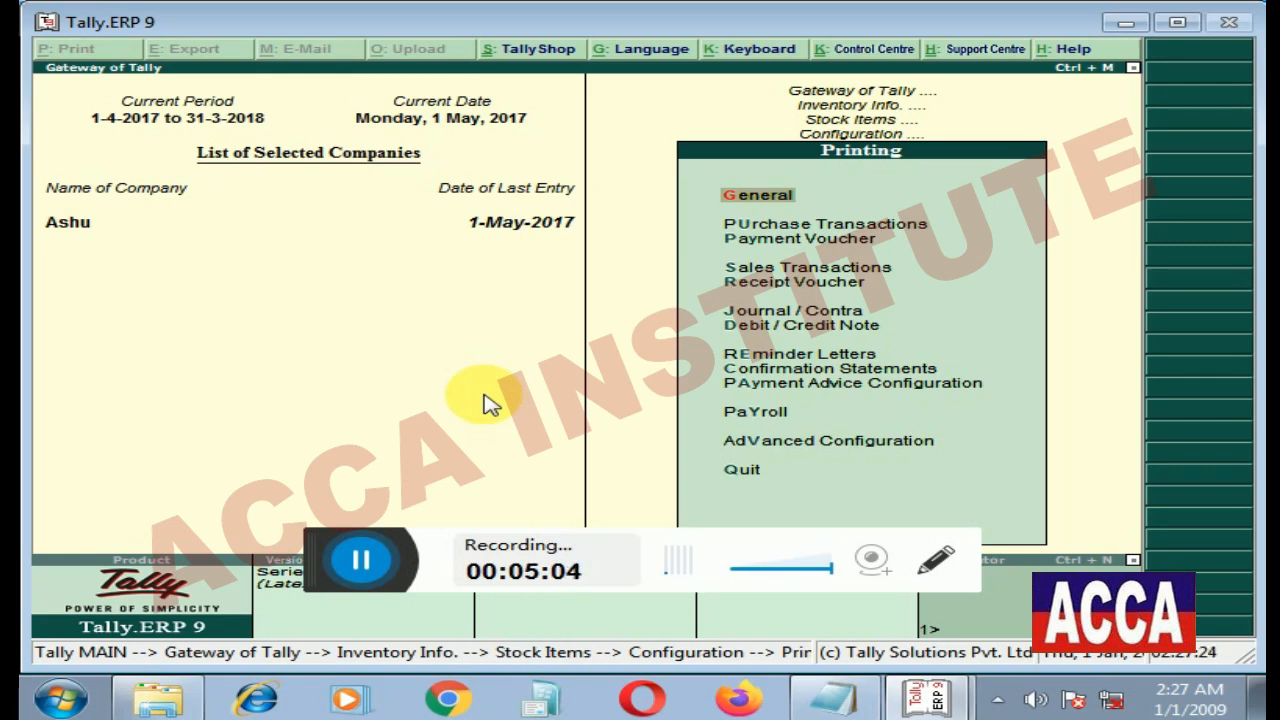
key("Down")
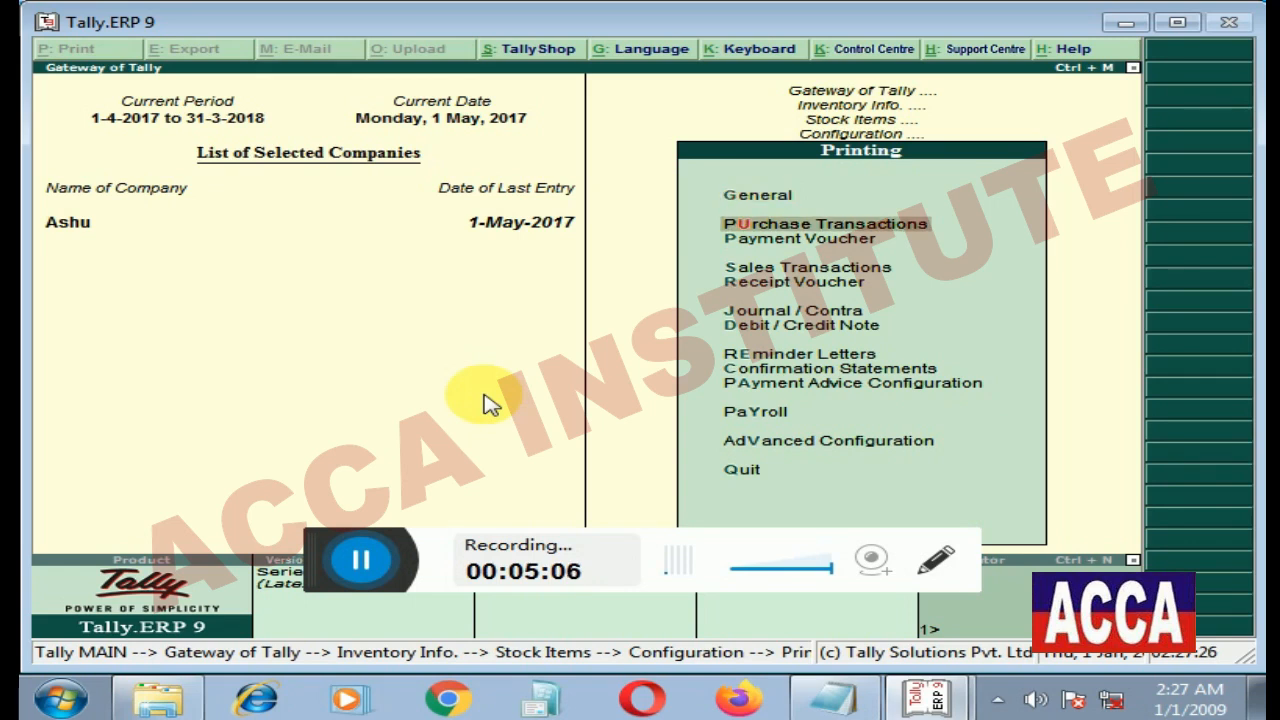
key("Return")
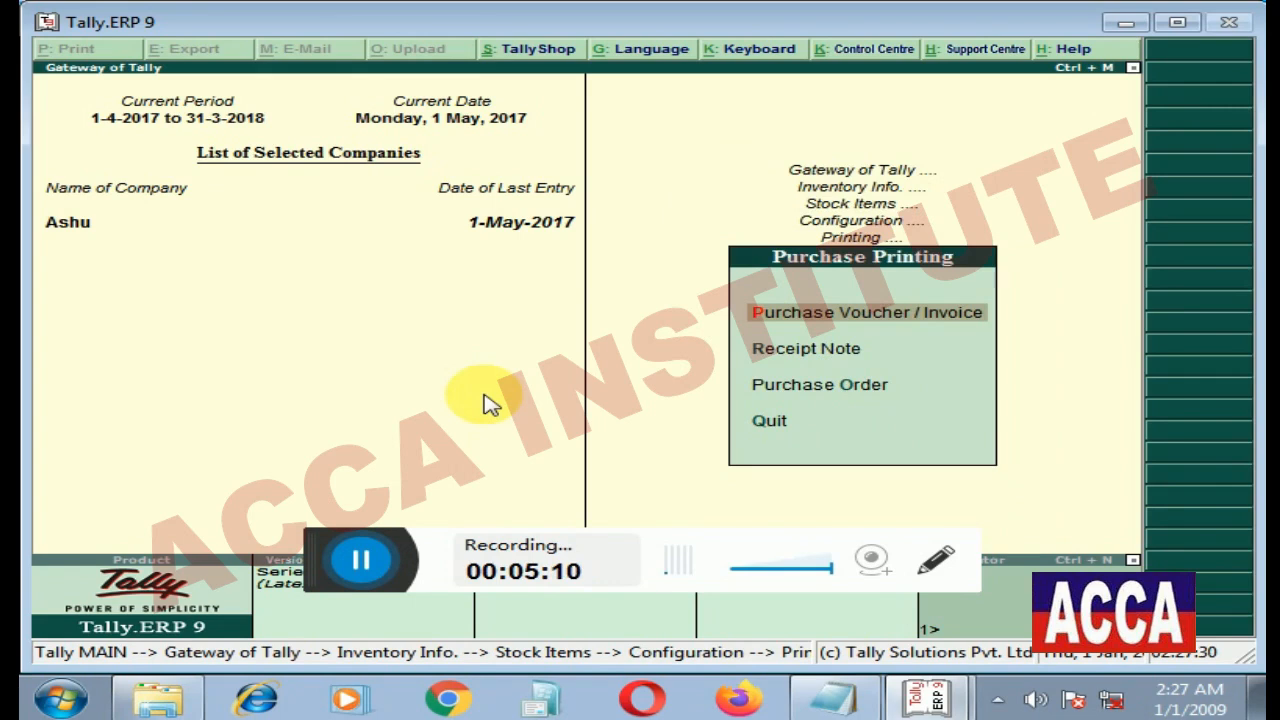
key("Escape")
View the Payment Voucher printing settings and the Sales Transactions printing choices, and return to the Printing list.
key("Down")
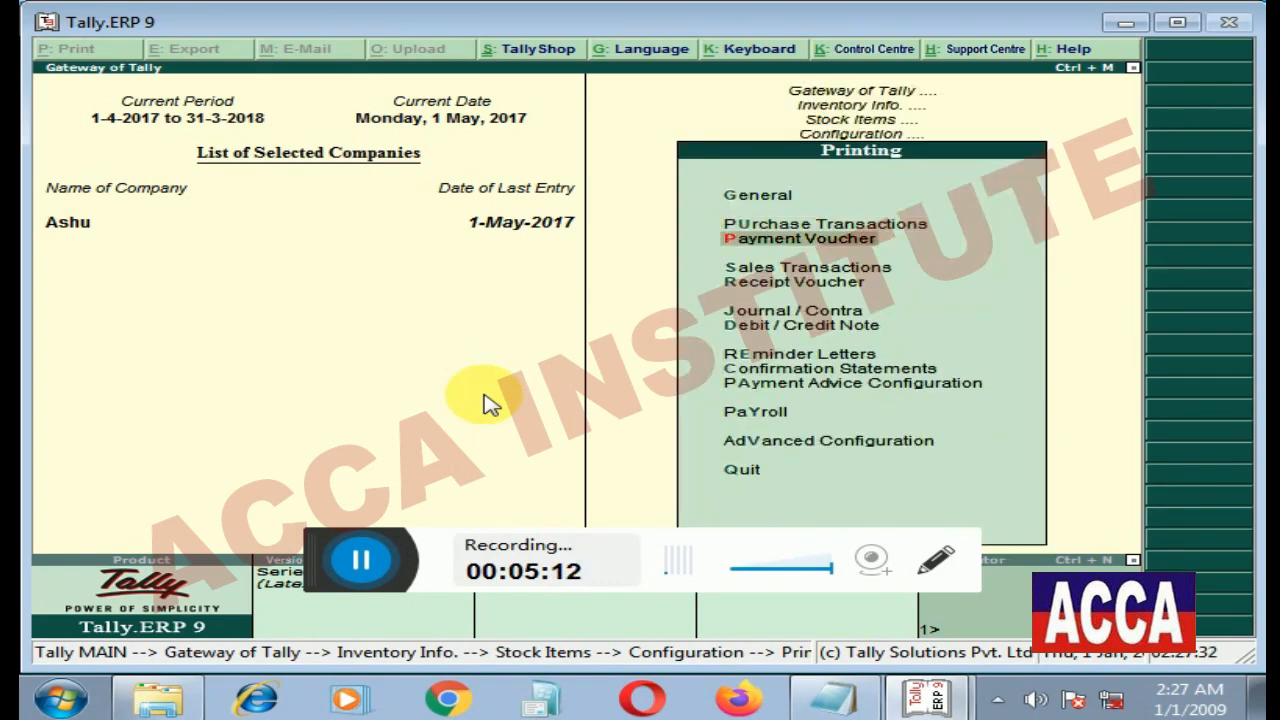
key("Return")
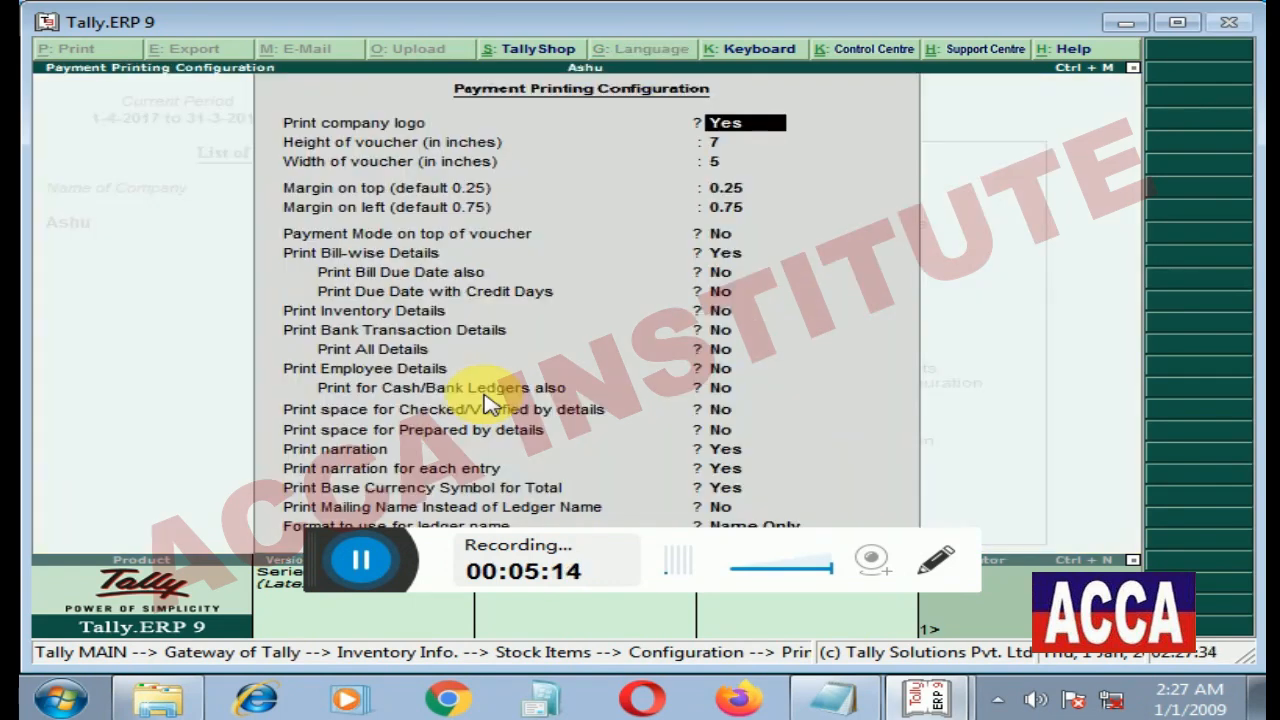
key("Escape")
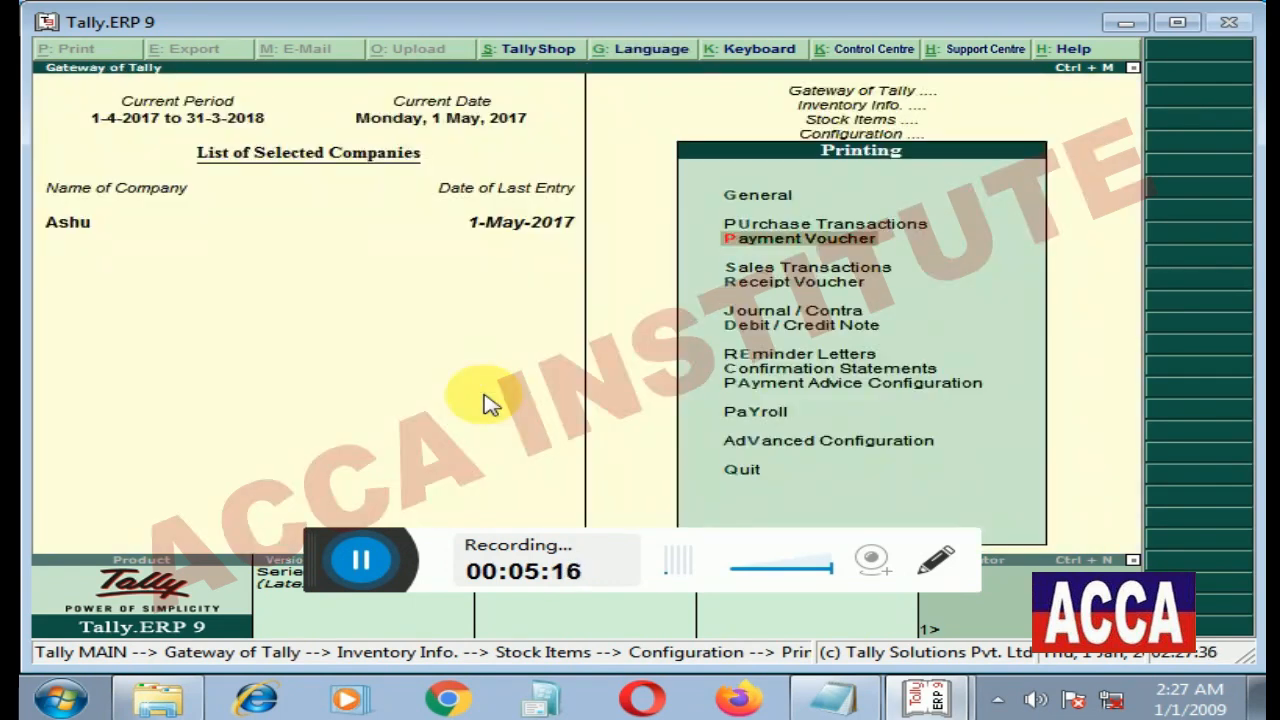
key("Down")
key("Return")
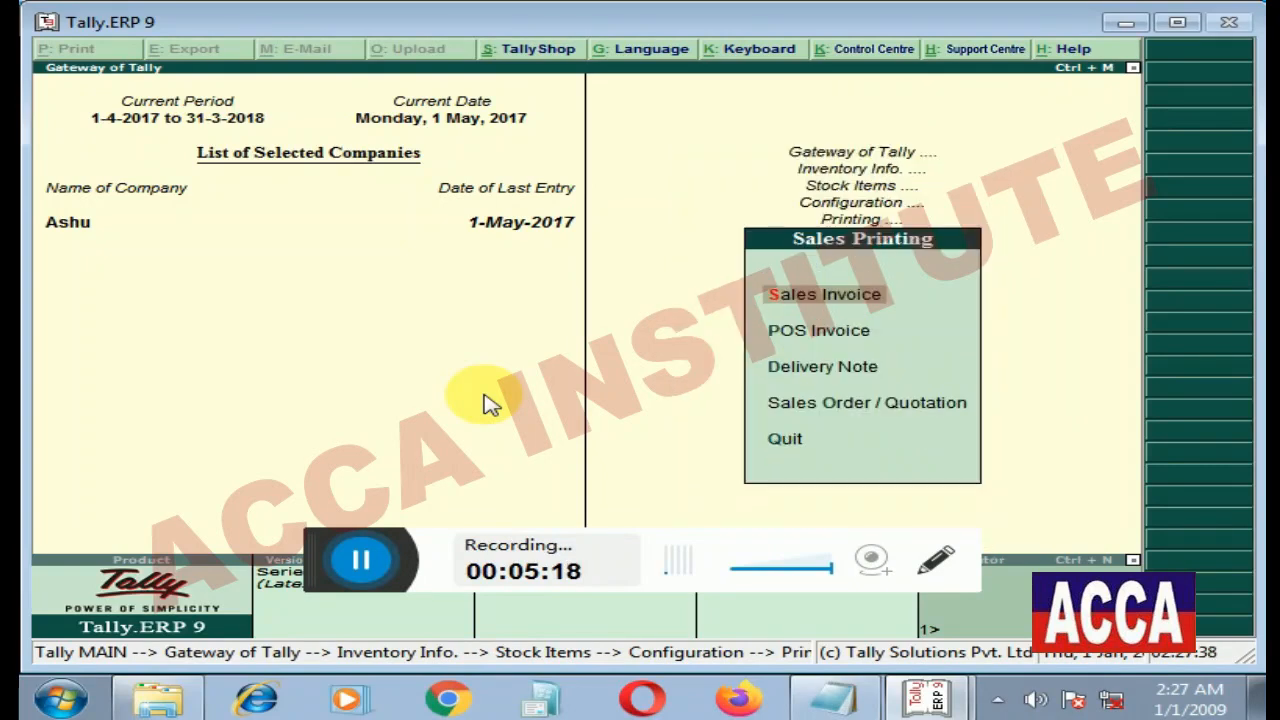
key("Escape")
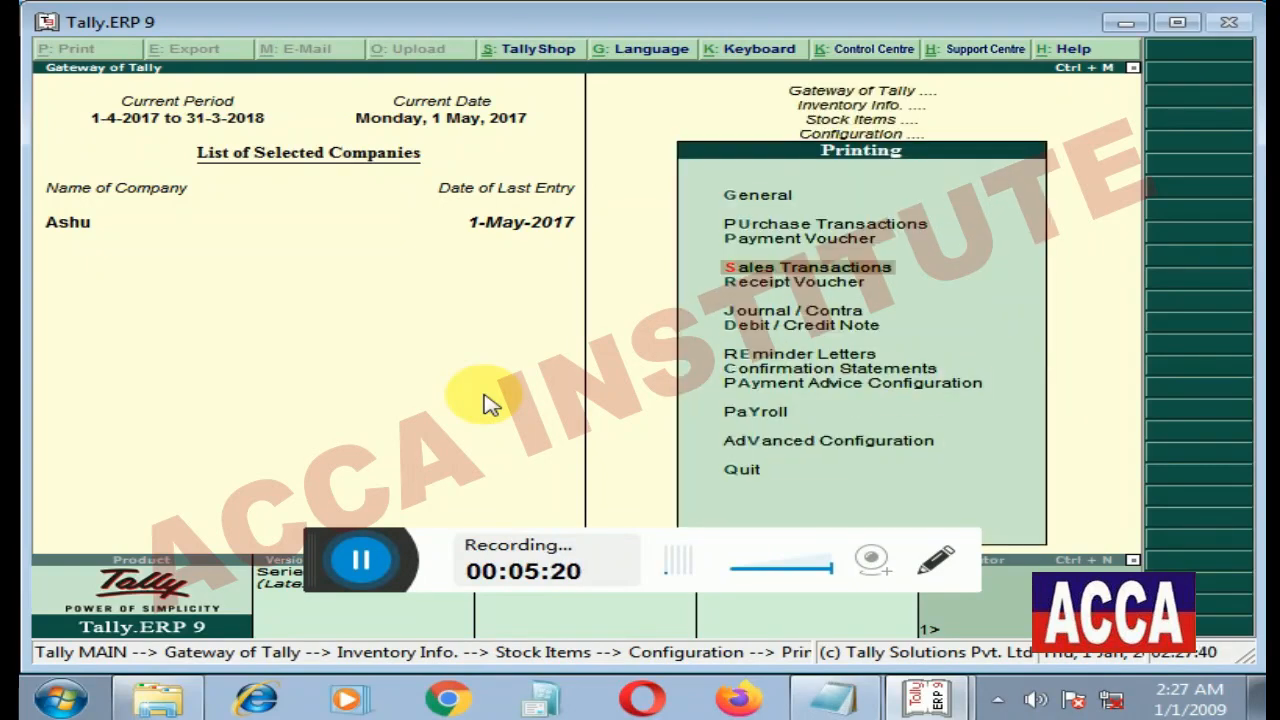
Examine the Receipt Voucher printing settings down to the employee details option, and return to the Configuration list.
key("Down")
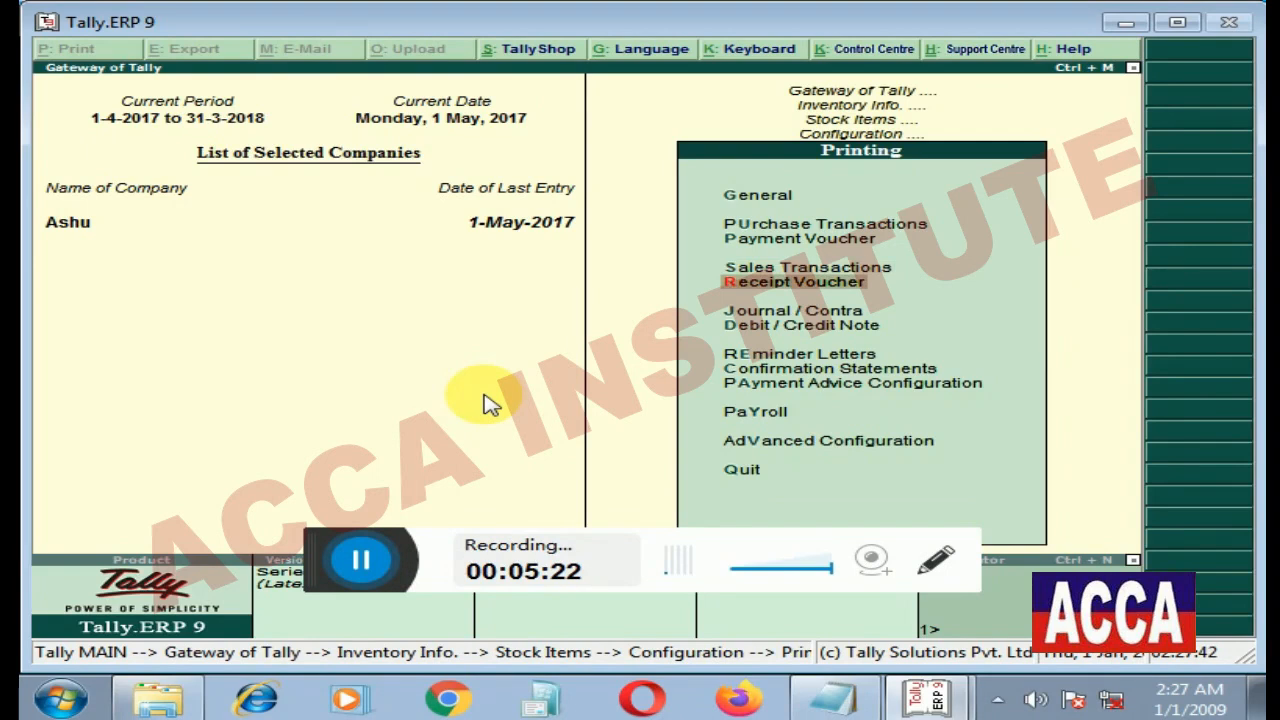
key("Return")
key("Down")
key("Down")
key("Down")
key("Down")
key("Down")
key("Down")
key("Down")
key("Down")
key("Down")
key("Down")
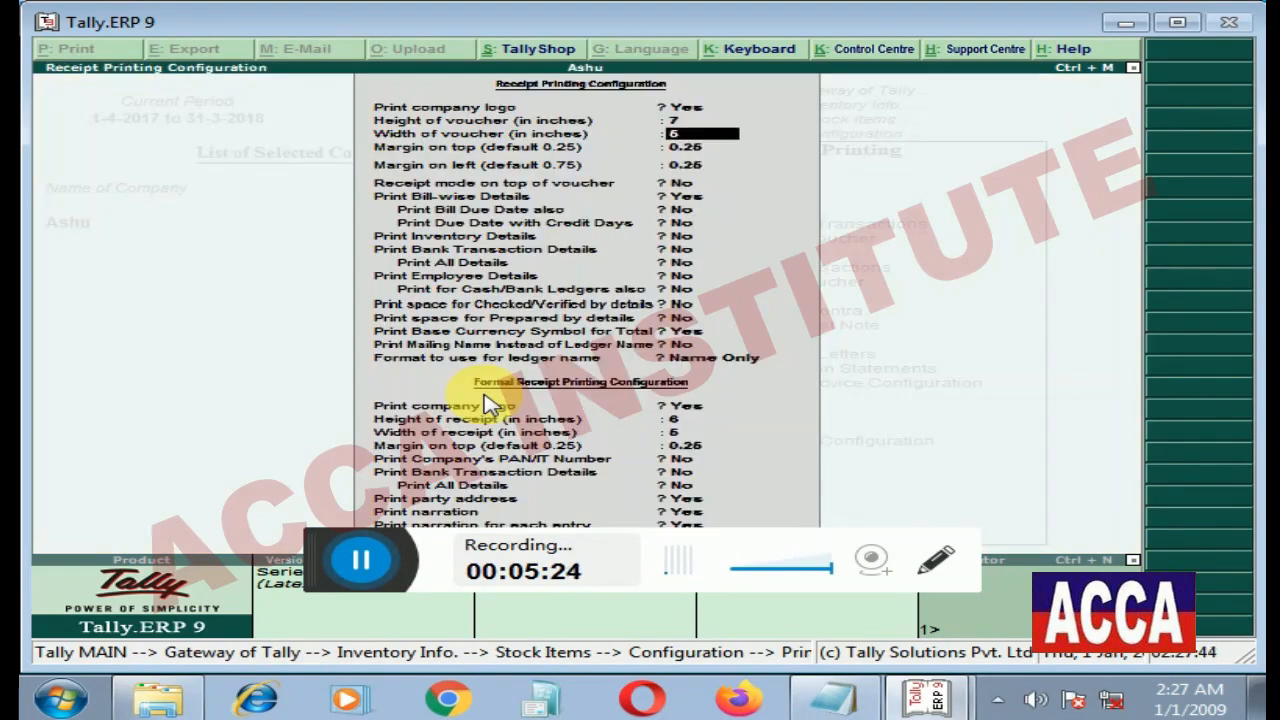
key("Down")
key("Down")
key("Down")
key("Down")
key("Down")
key("Down")
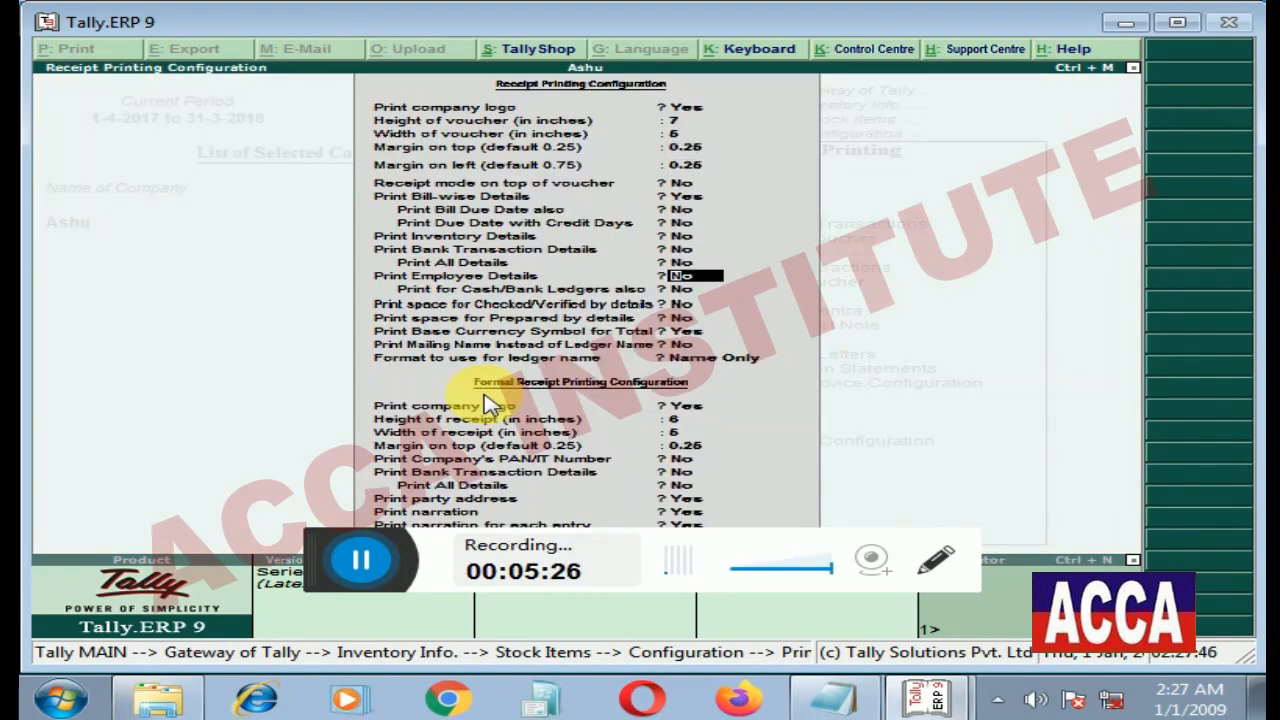
key("Escape")
key("Escape")
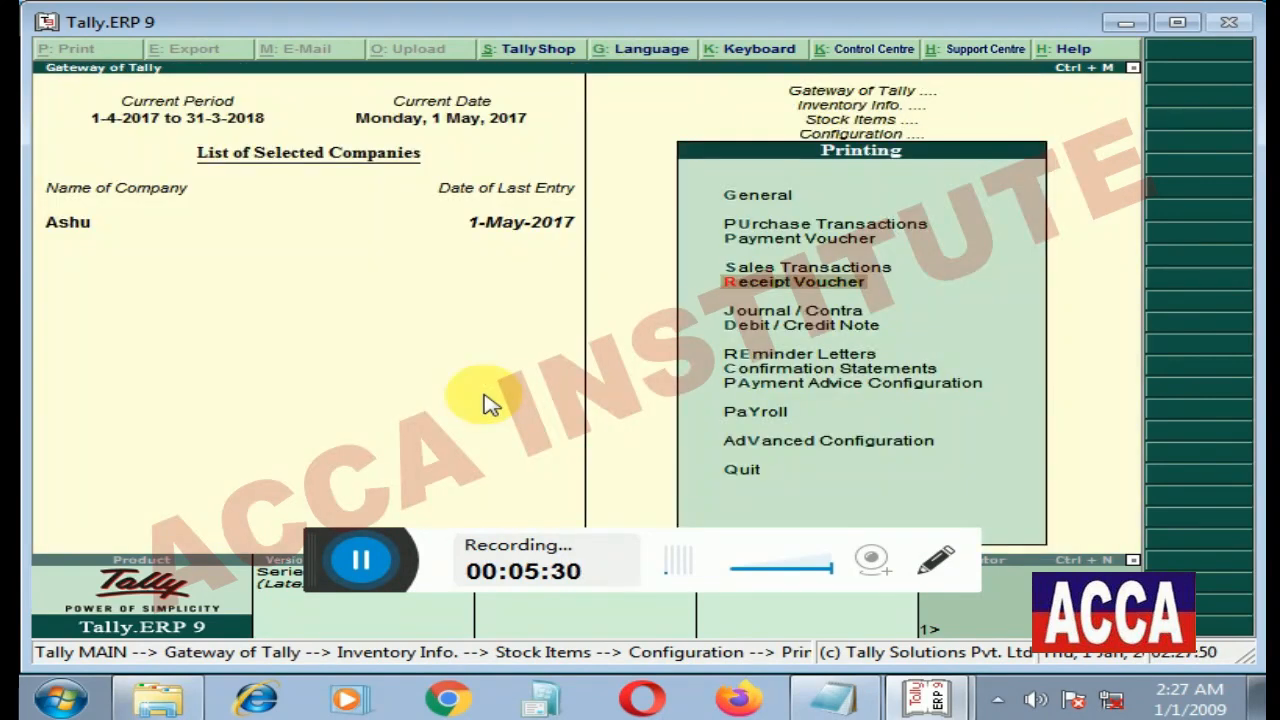
key("Escape")
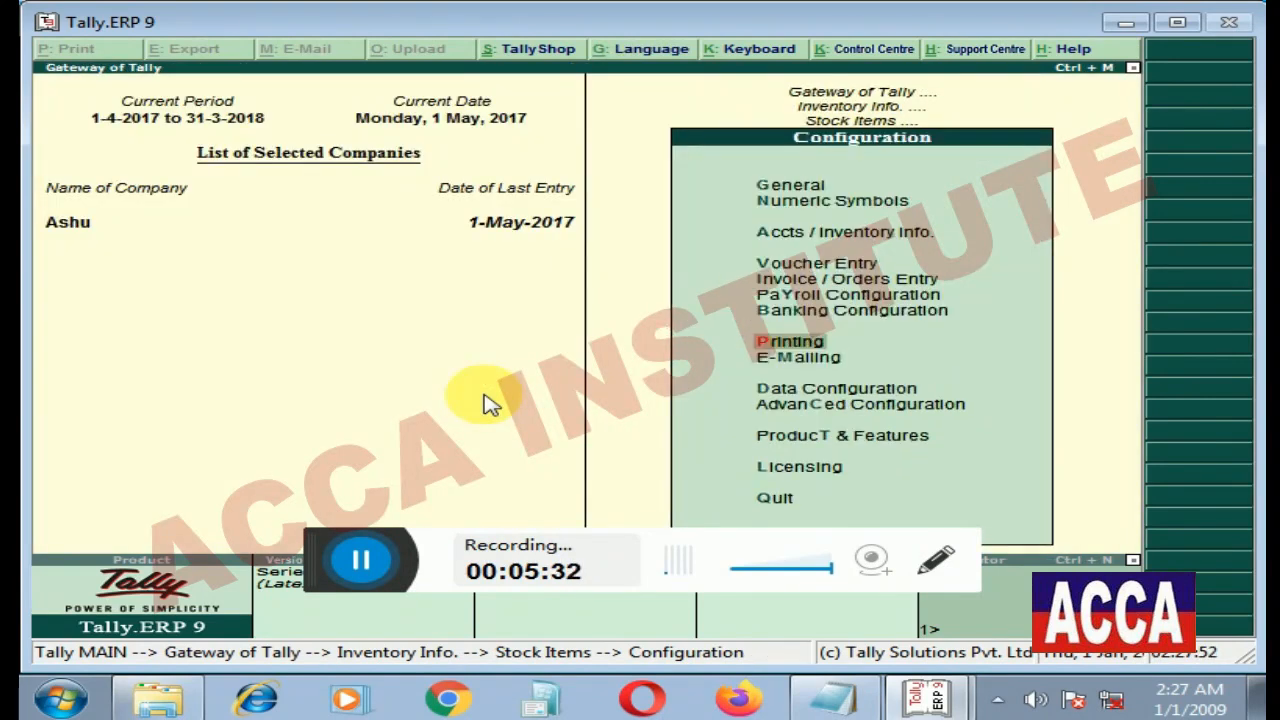
View the E-Mailing configuration with its common mail servers and server address field, and return to the Configuration list.
key("Down")
key("Return")
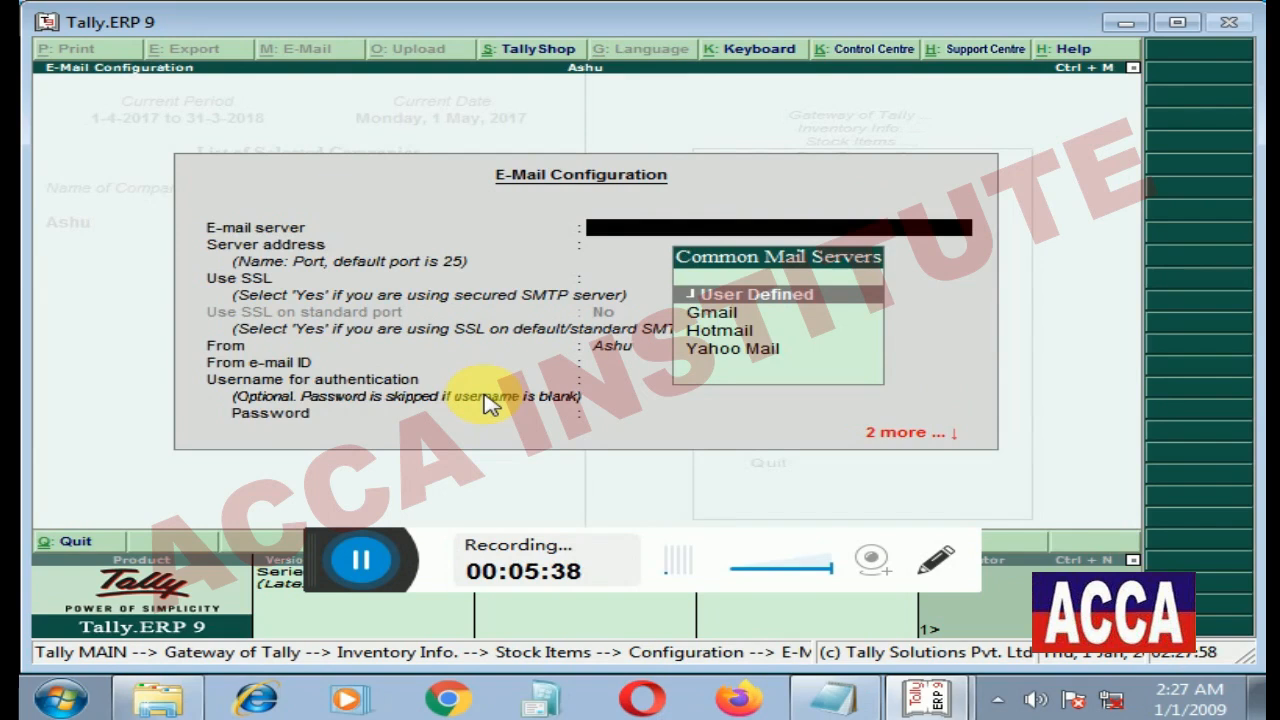
key("Return")
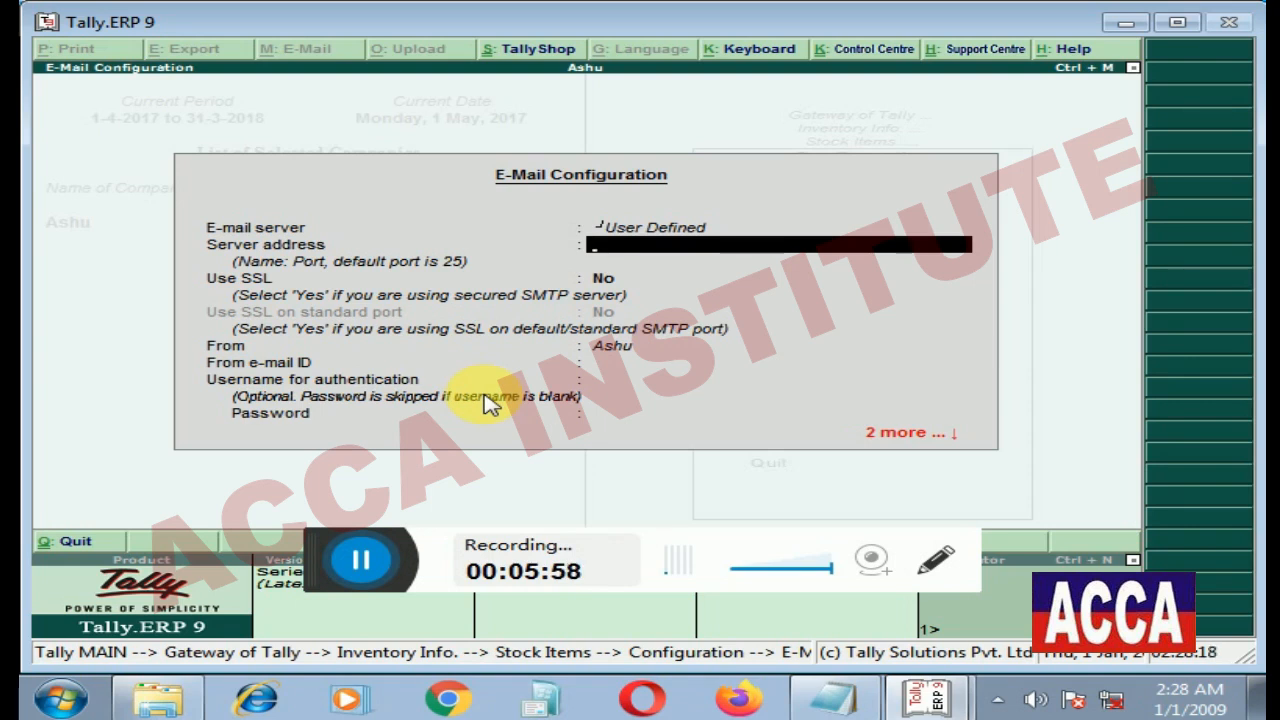
key("Escape")
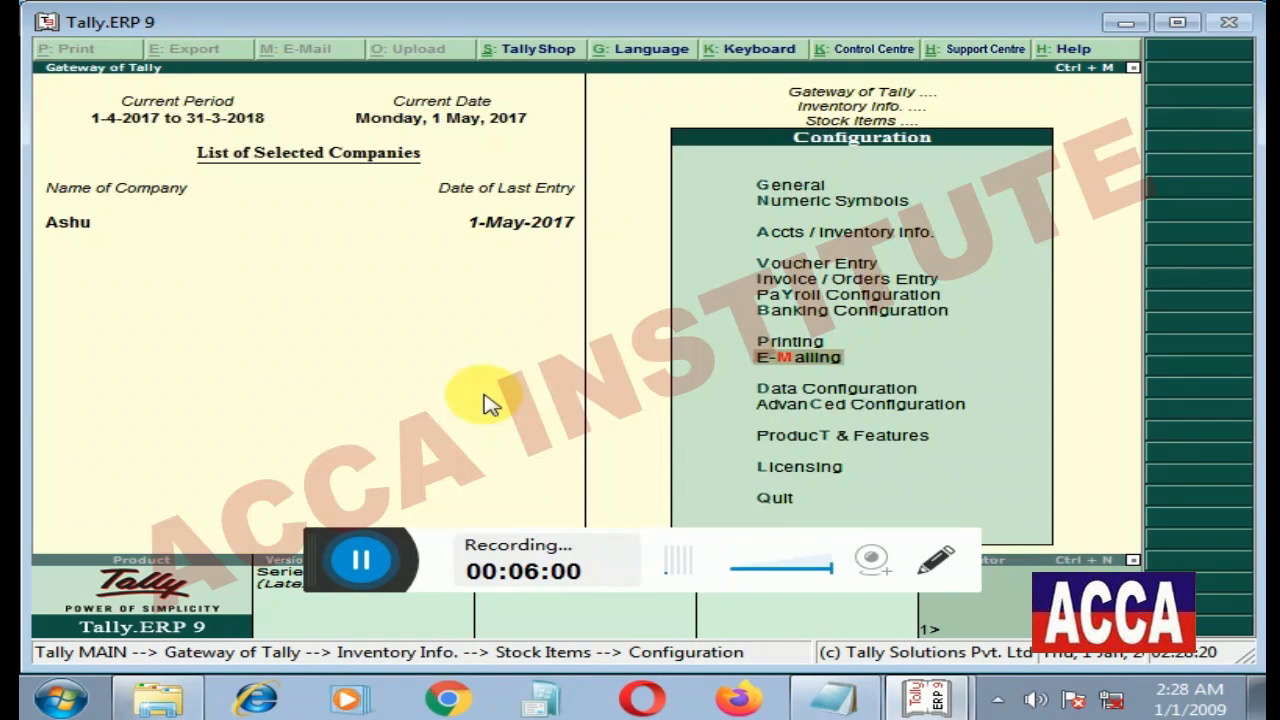
With Data Configuration highlighted, switch to the Notepad notes, select the topic "Data directory & folders configuration", and return to Tally.
key("Down")
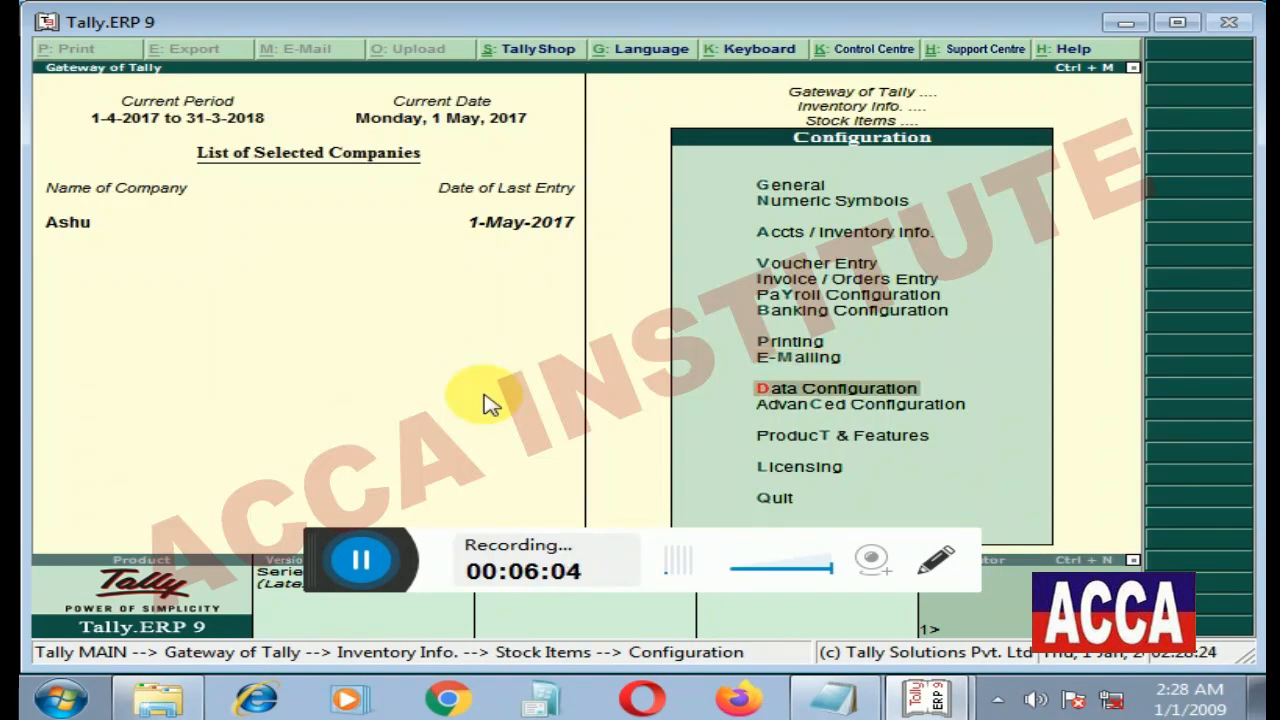
left_click(836, 697)
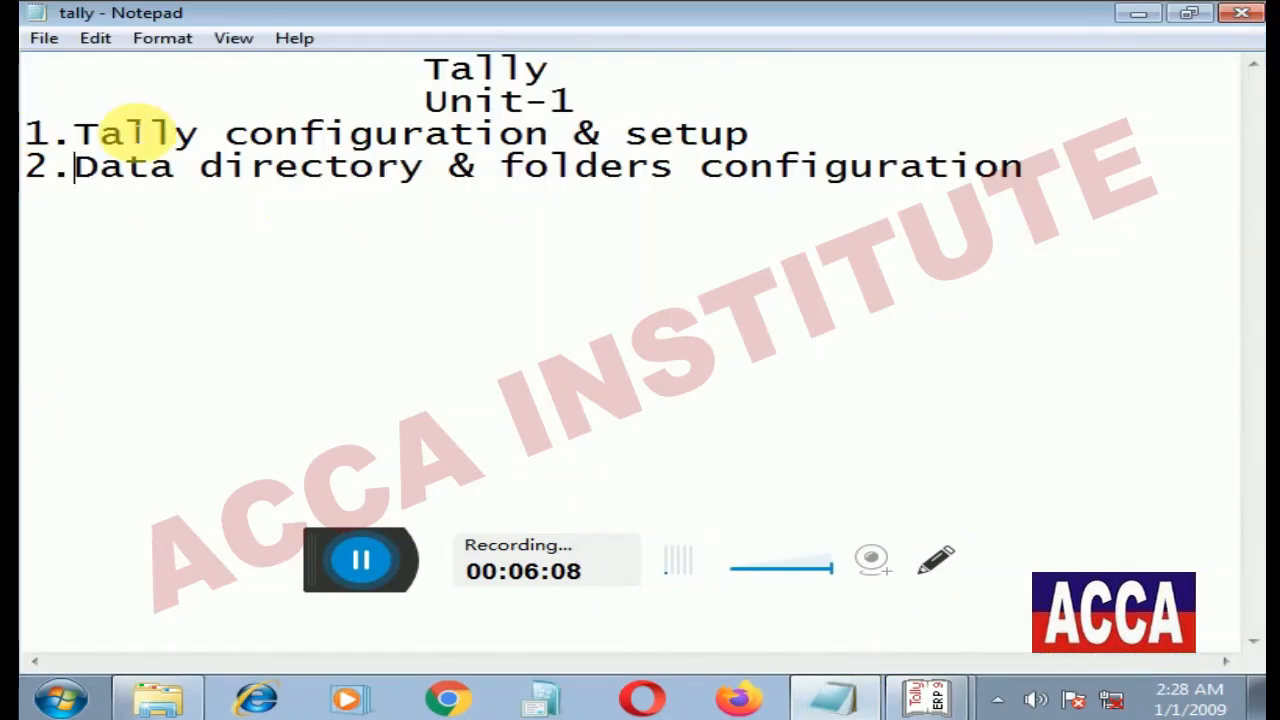
left_click_drag(74, 166, 1034, 237)
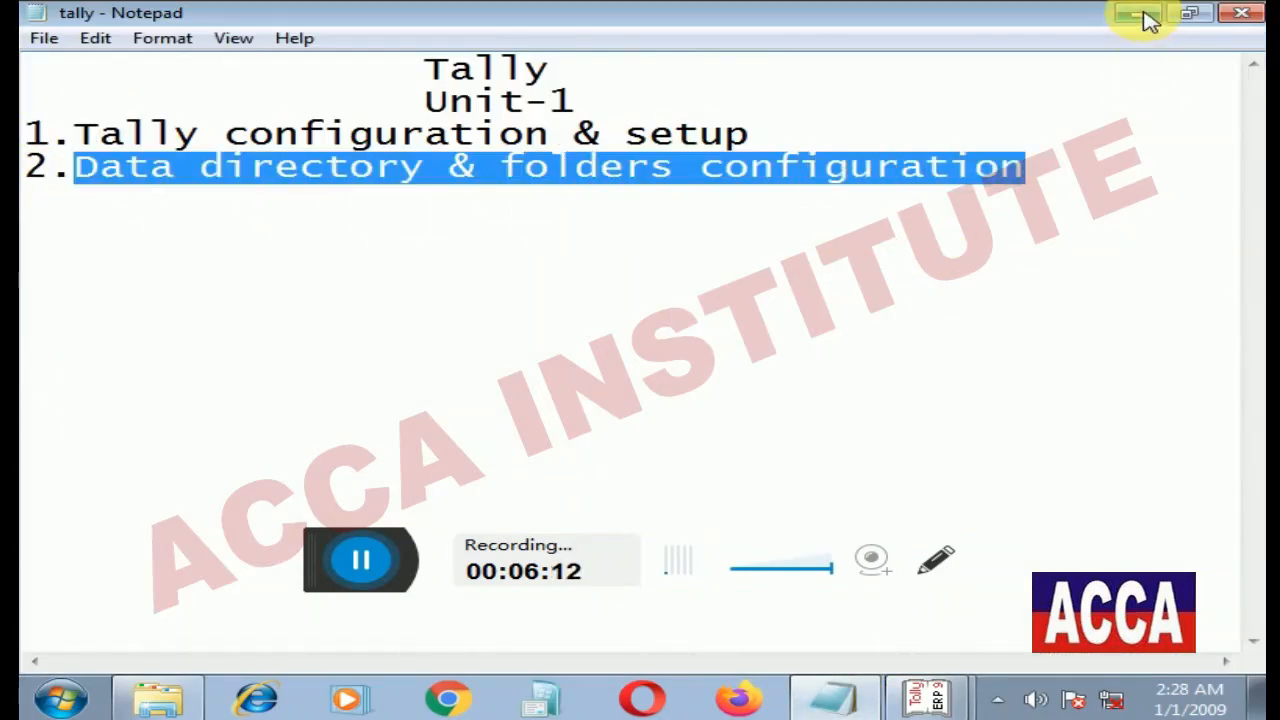
left_click(1140, 16)
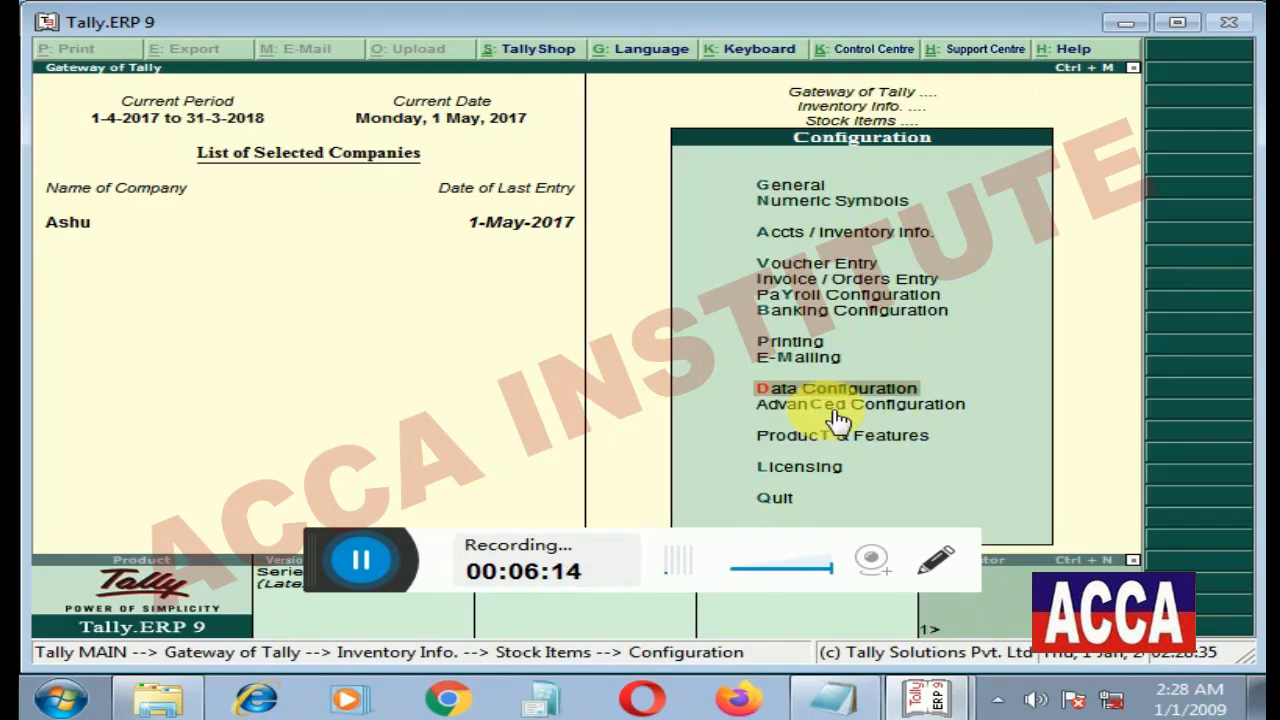
Open Data Configuration, go through the file location and startup fields without changing them, and accept the screen.
key("Return")
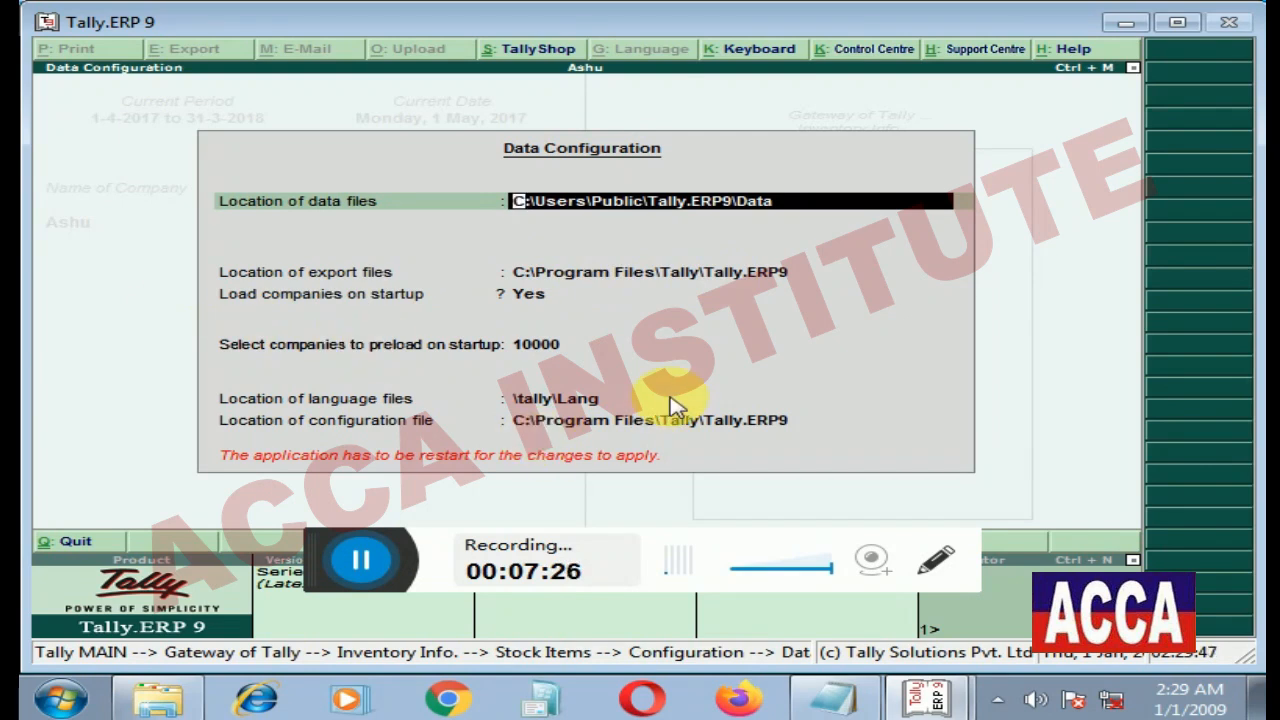
key("Return")
key("Return")
key("Return")
key("Return")
key("Return")
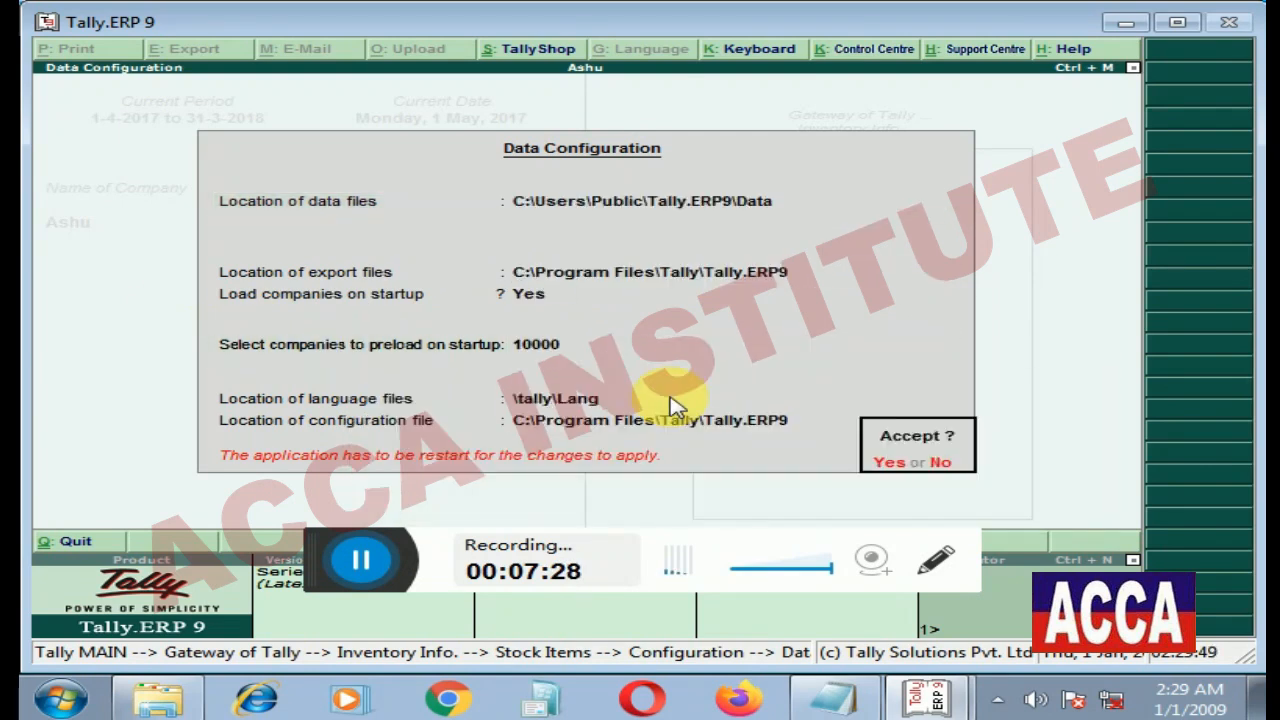
key("Return")
key("Return")
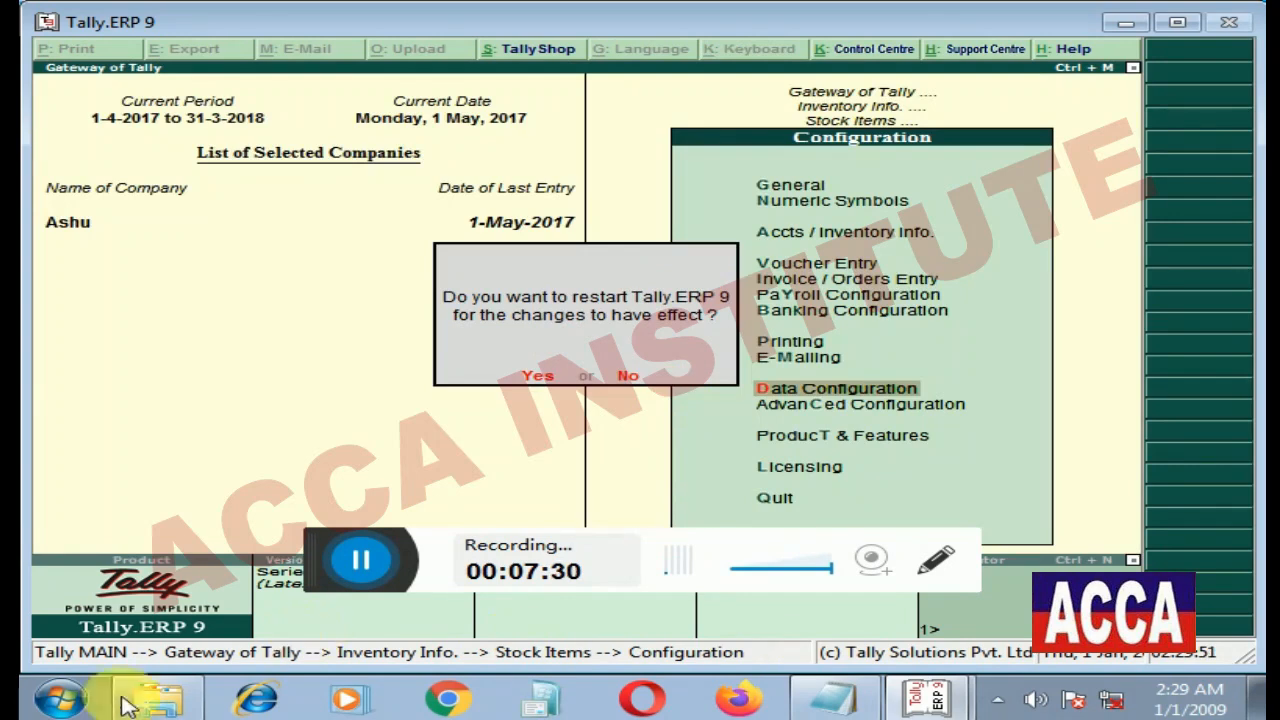
Switch to Windows Explorer and open the Tally data folder C:\Users\Public\Tally.ERP9\Data.
left_click(60, 698)
left_click(533, 399)
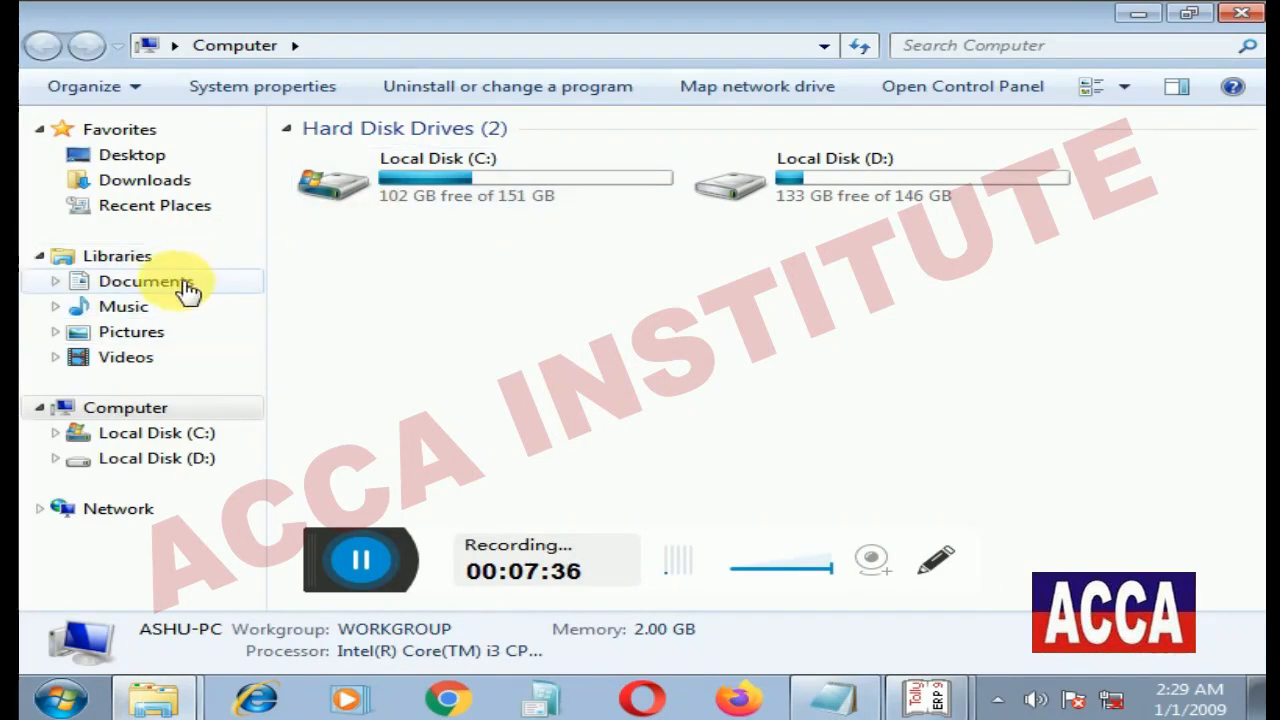
left_click(463, 193)
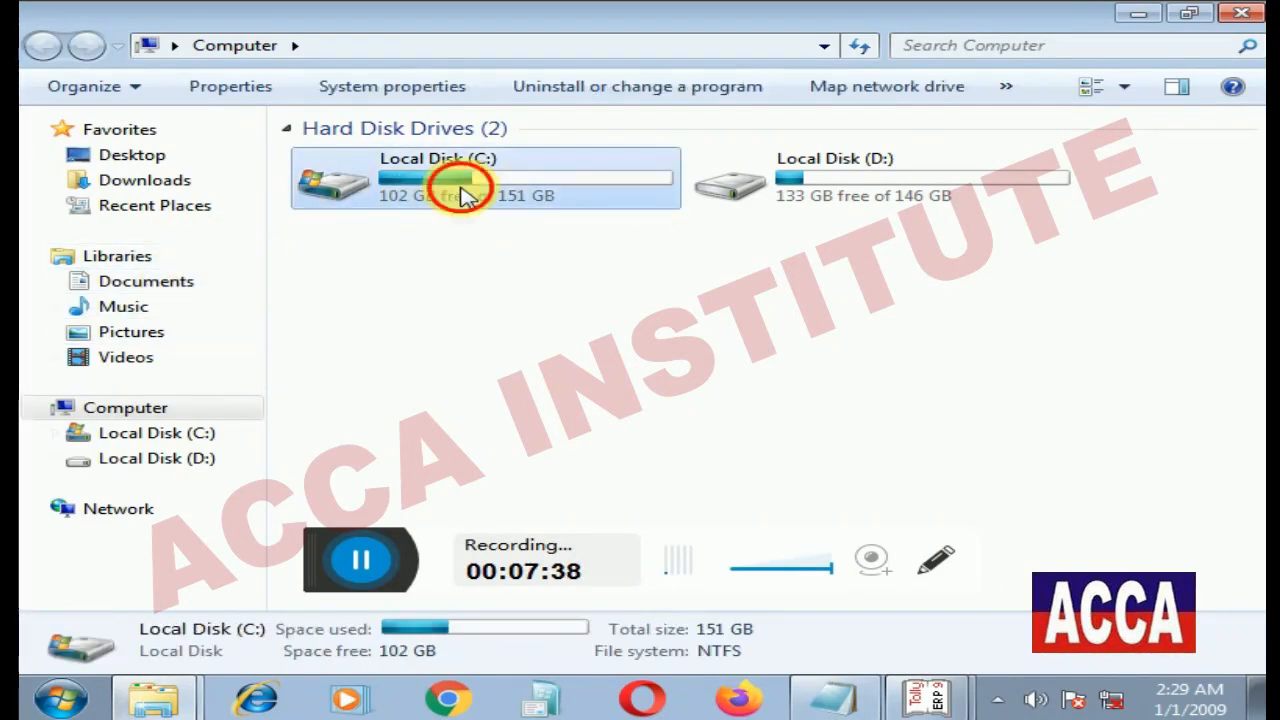
double_click(466, 196)
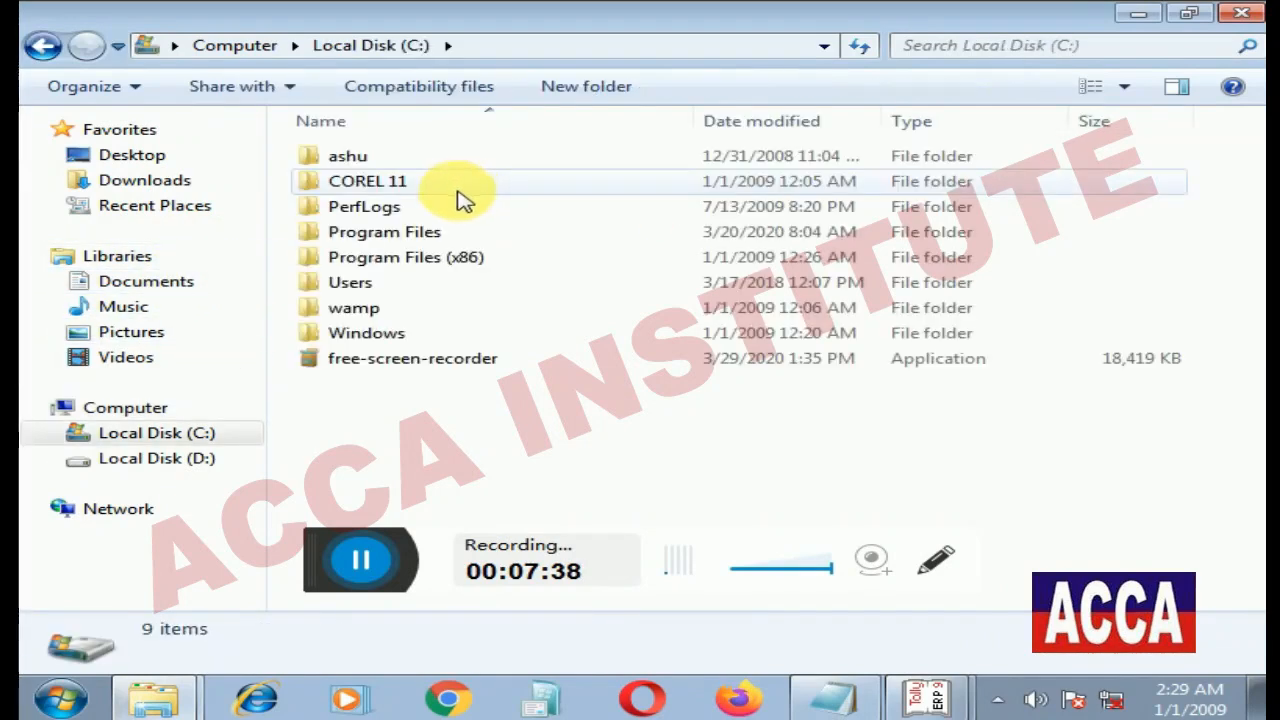
double_click(368, 283)
left_click(360, 185)
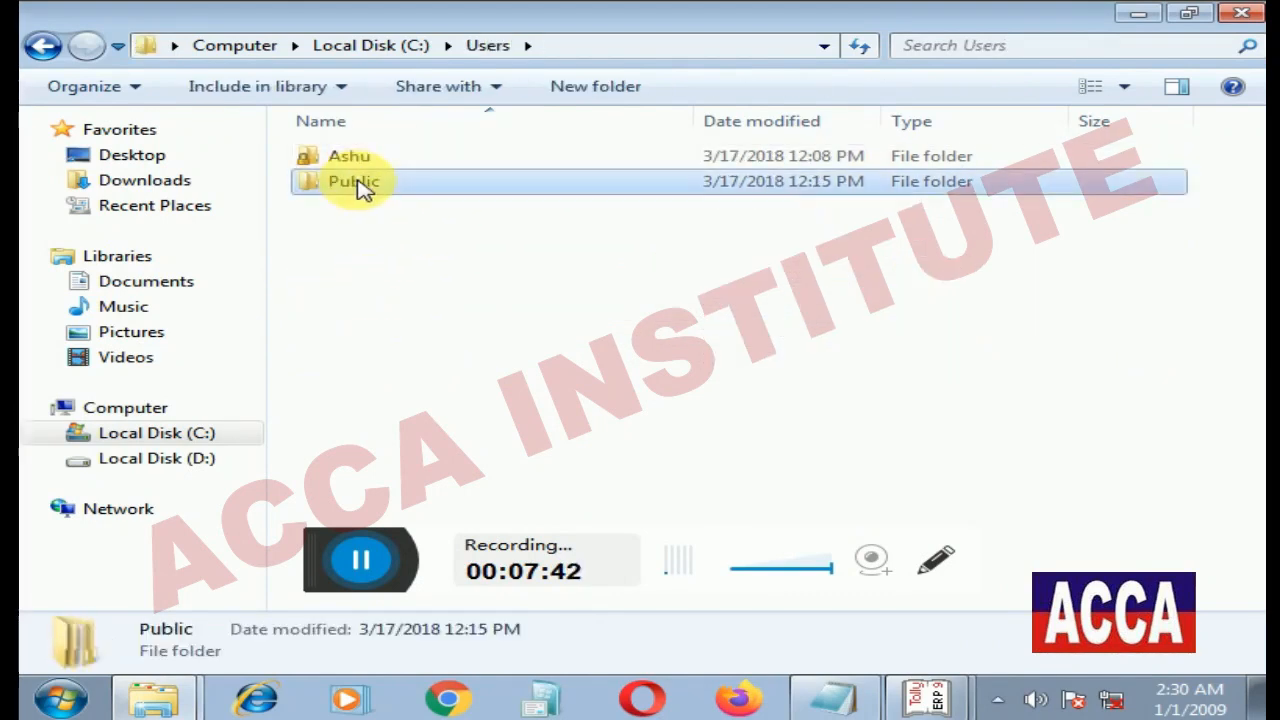
double_click(363, 188)
left_click(376, 311)
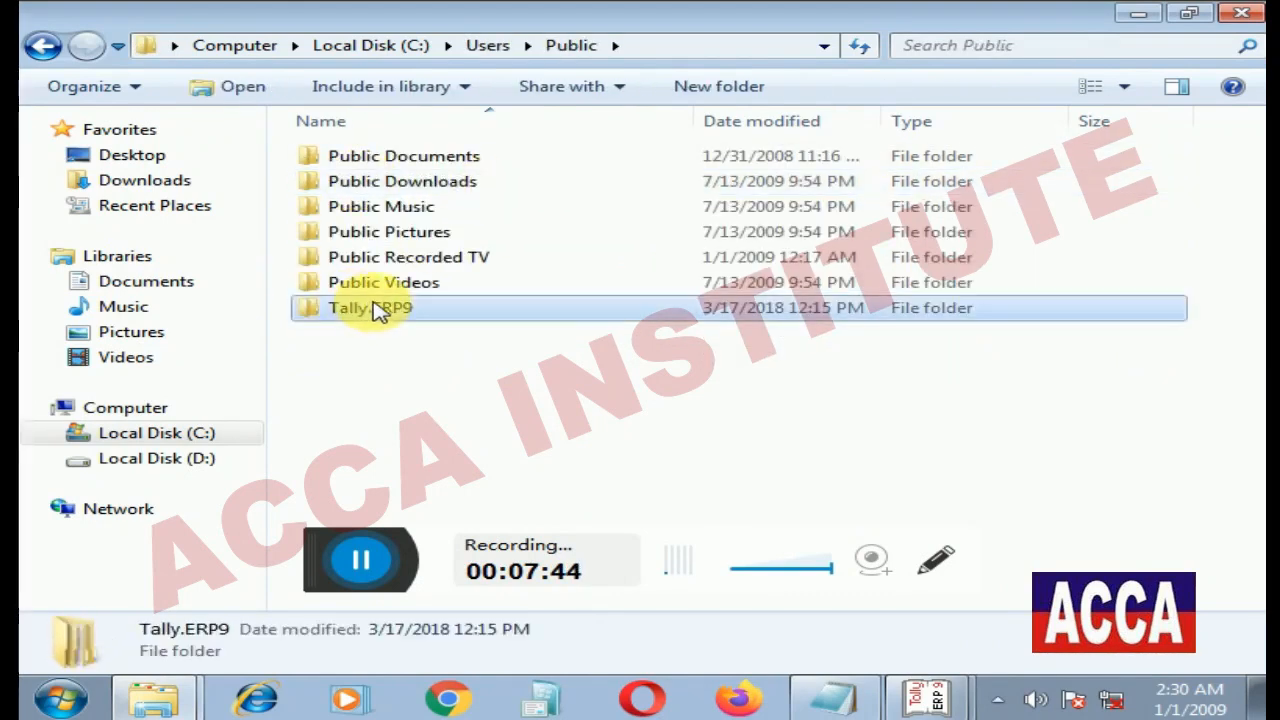
double_click(374, 310)
double_click(364, 160)
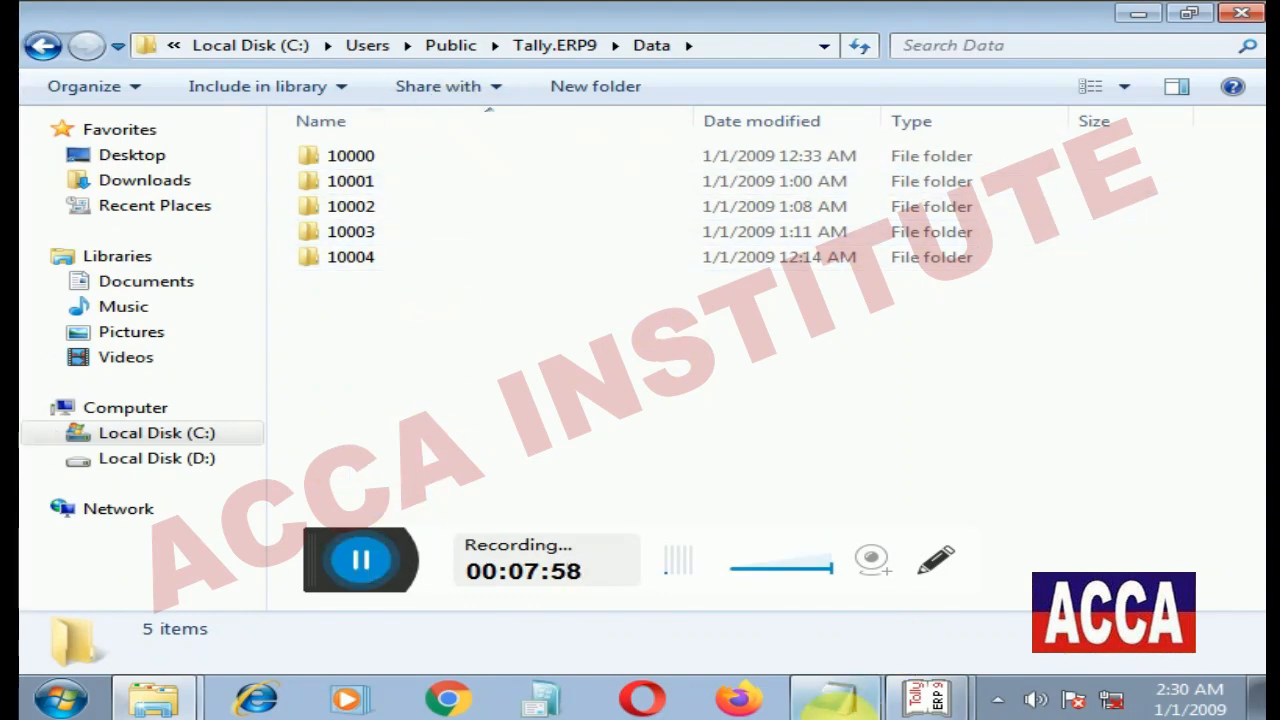
Switch to the Notepad notes and highlight the "Tally configuration & setup" and "Data directory & folders configuration" topics for review.
left_click(838, 700)
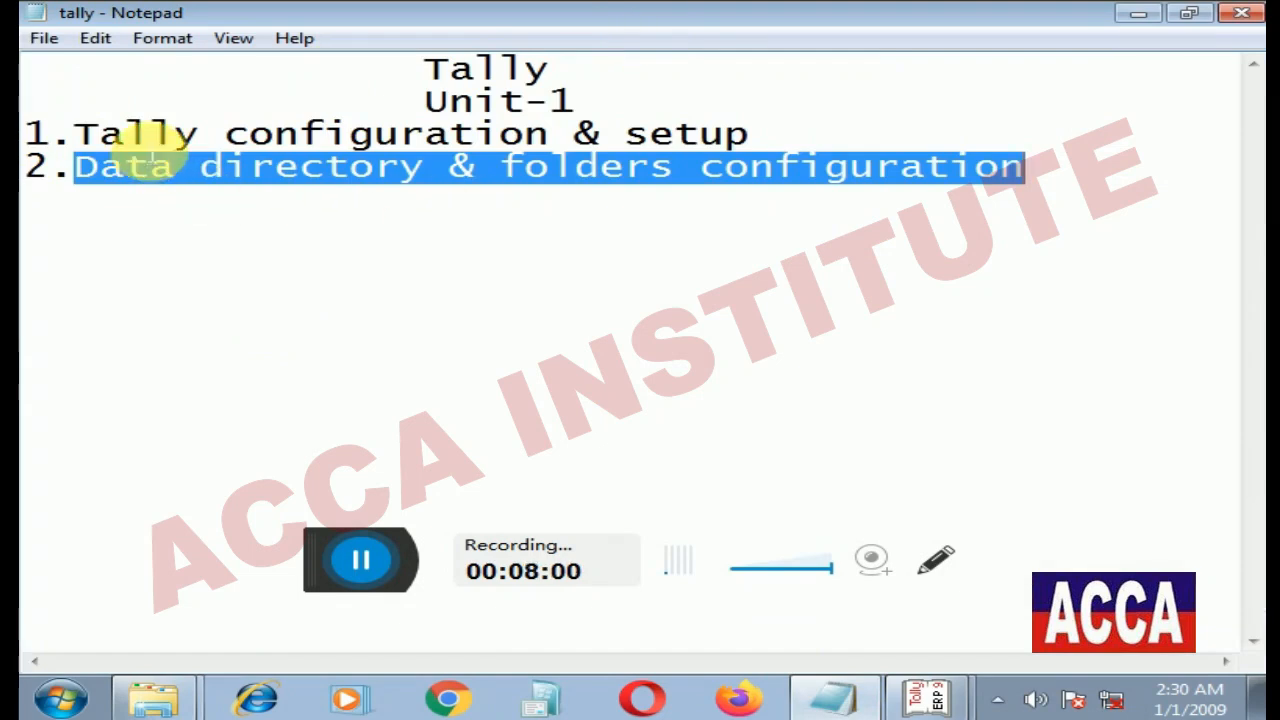
left_click_drag(76, 131, 752, 172)
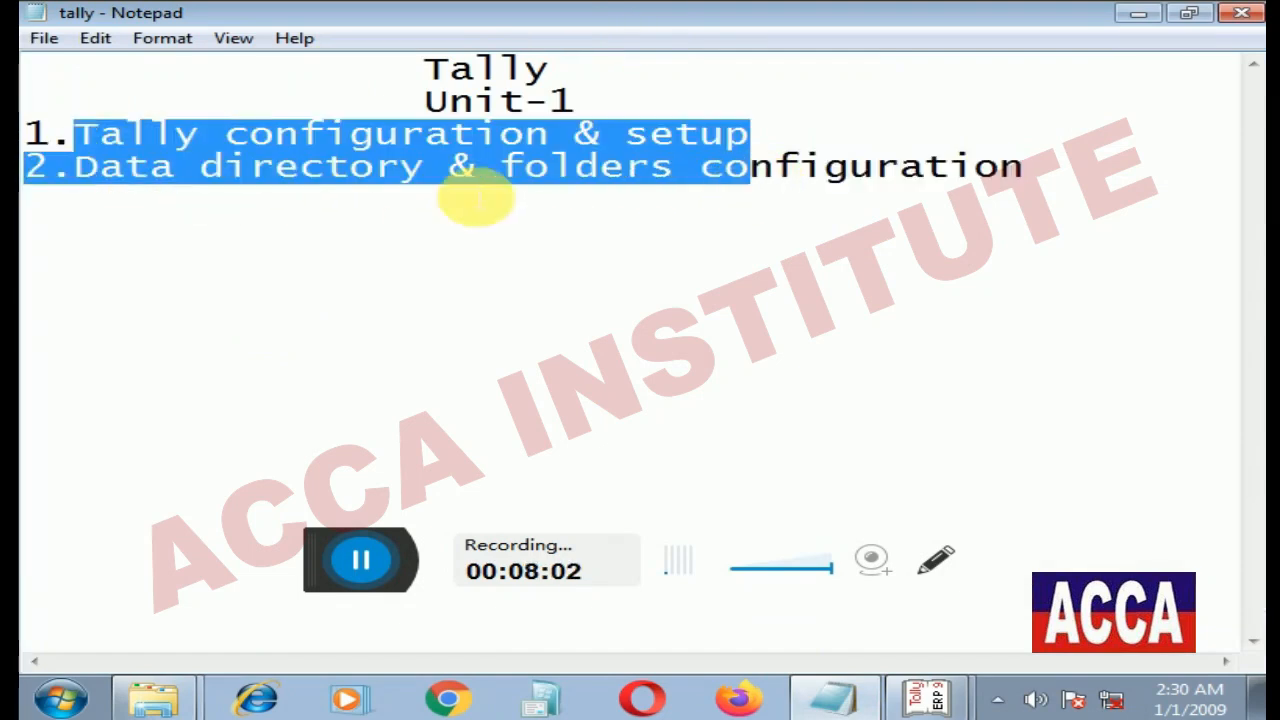
left_click_drag(76, 168, 1080, 235)
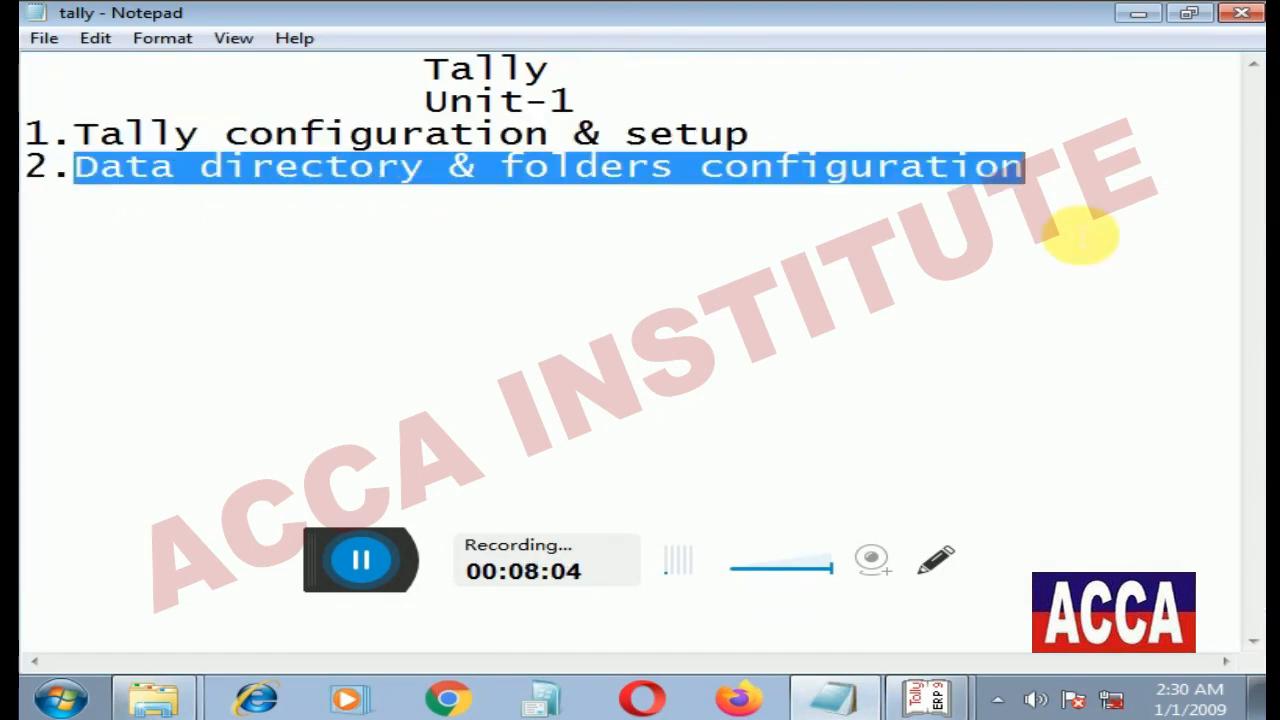